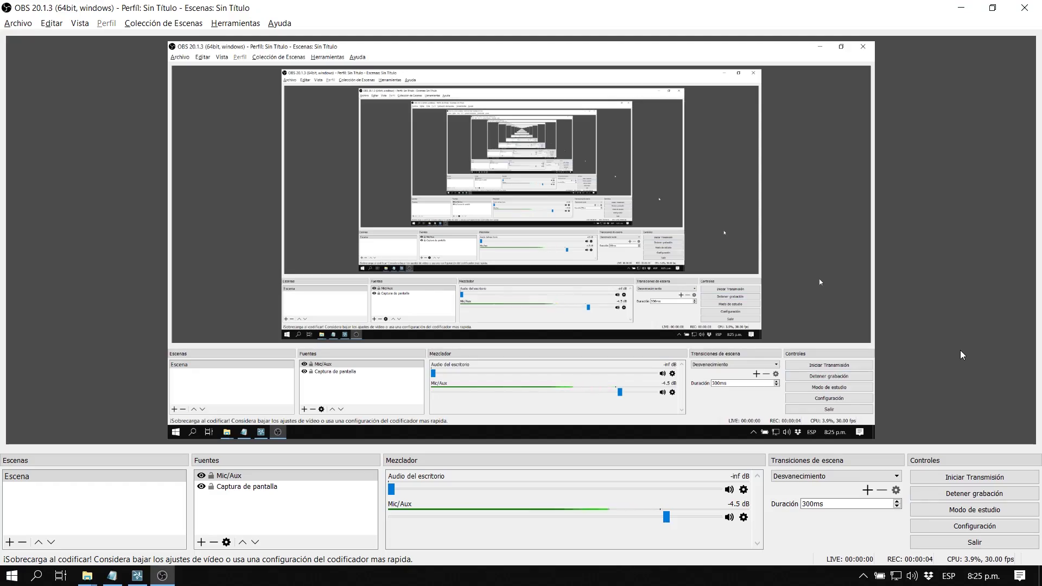
Switch to Lumion Pro and, in Photo mode, store an aerial view of the settlement and forest in empty slot 4
left_click(959, 8)
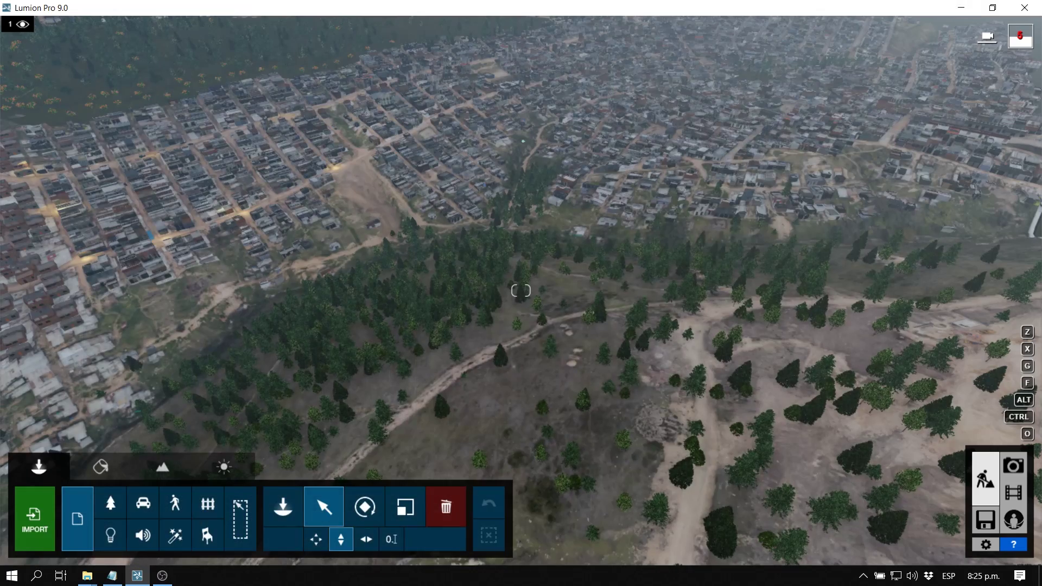
right_click_drag(715, 273, 713, 263)
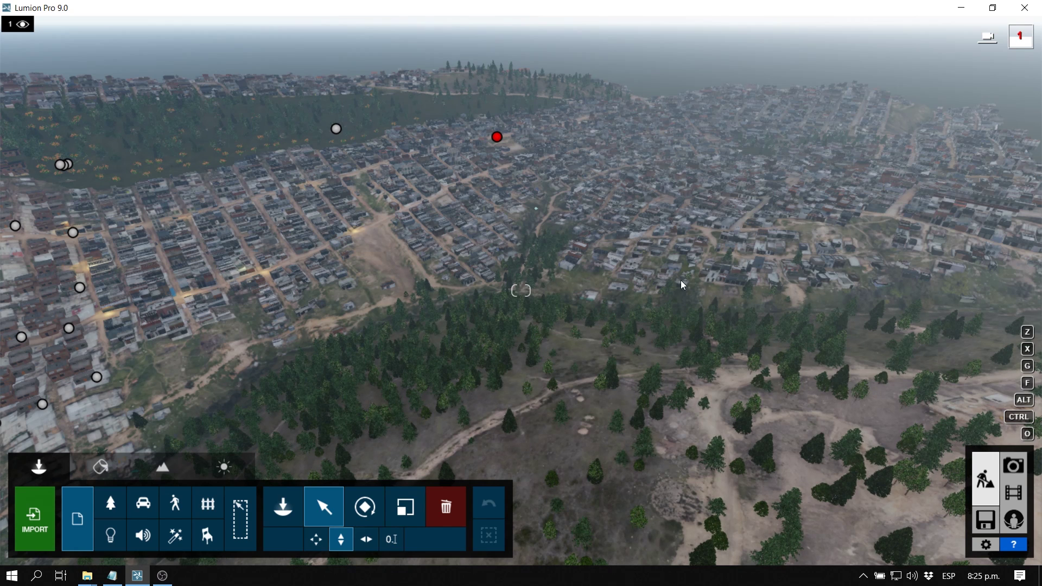
right_click_drag(521, 291, 463, 327)
key("s")
key("q")
key("a")
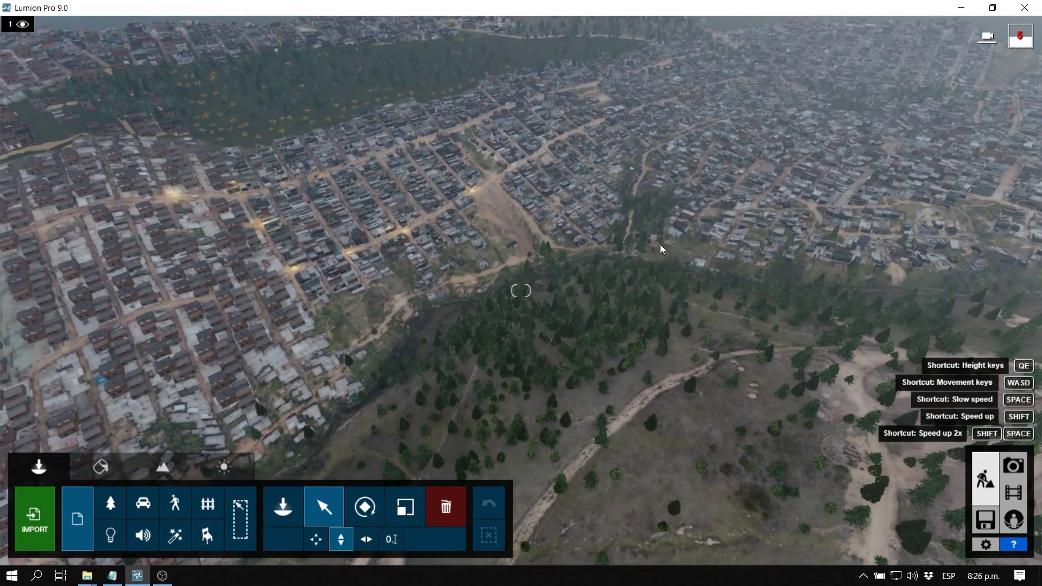
right_click_drag(660, 244, 693, 244)
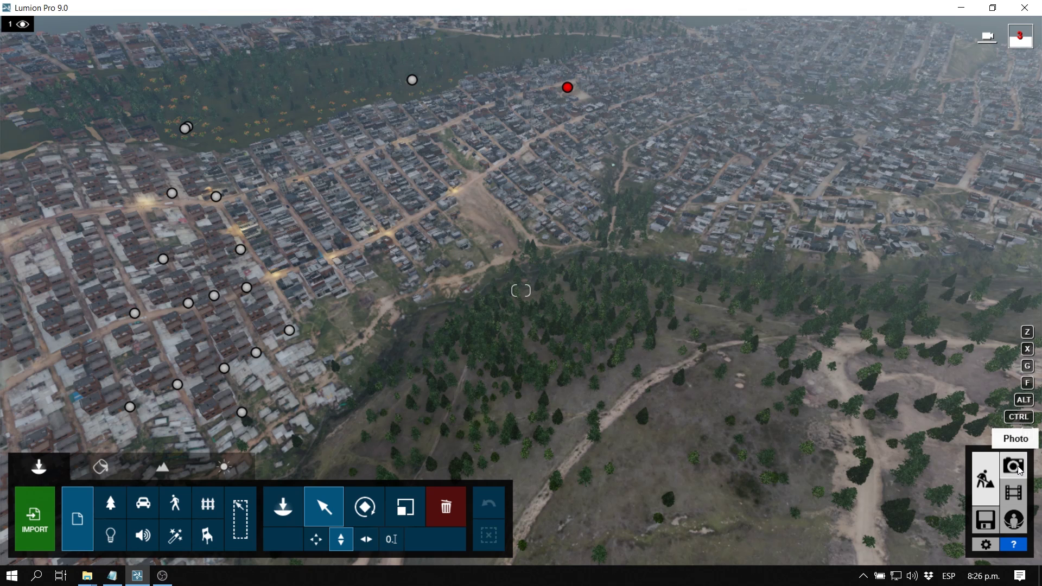
left_click(1018, 467)
left_click(1015, 467)
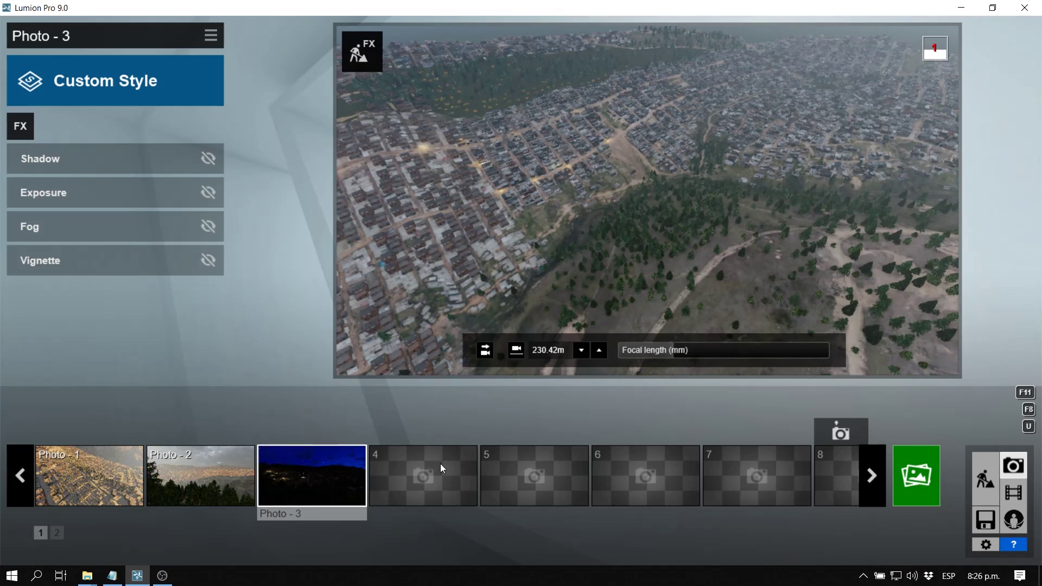
left_click(432, 475)
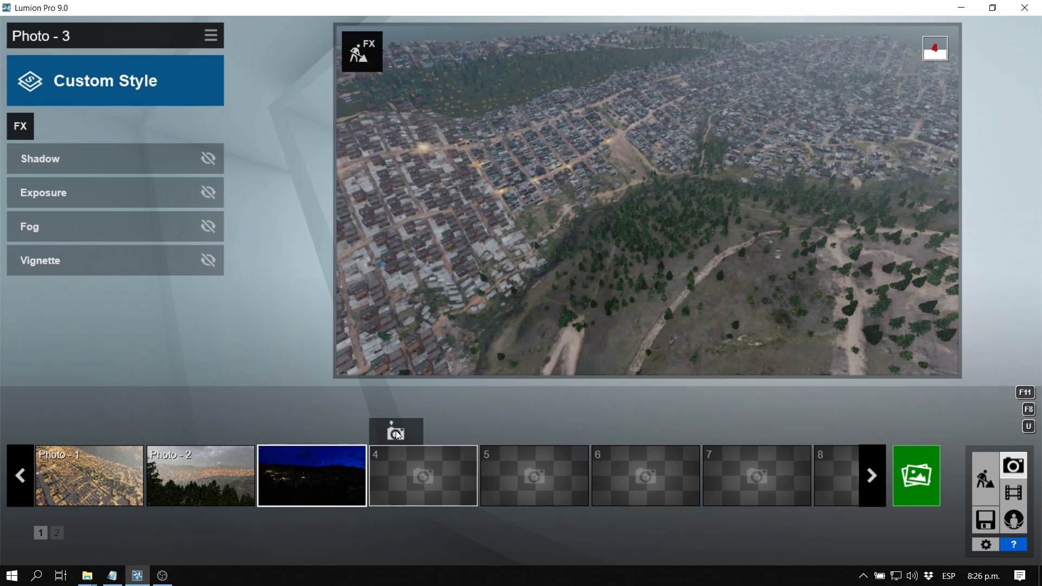
left_click(396, 431)
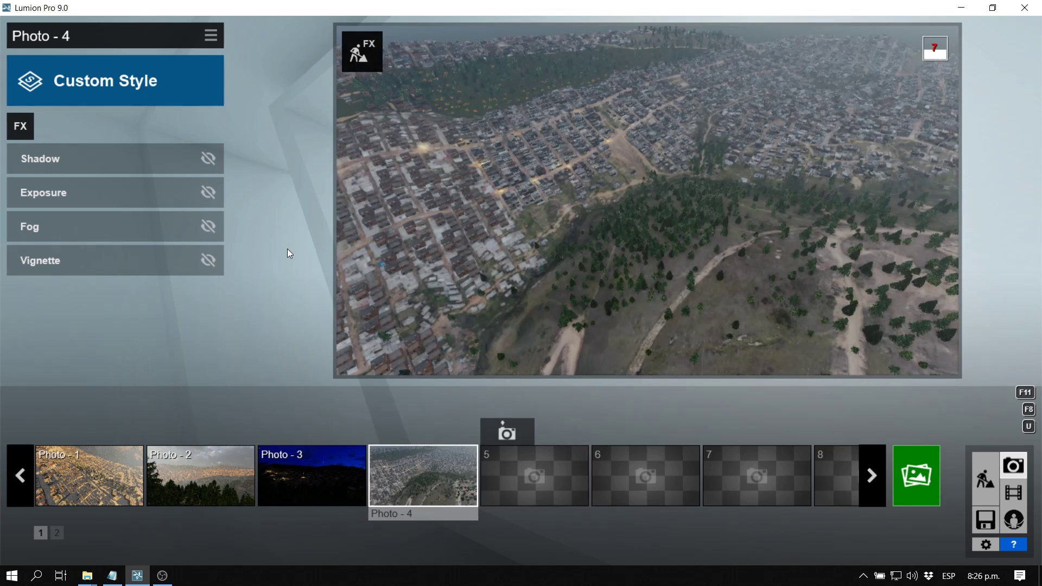
Apply the Daytime style to Photo - 4 and add a Real Skies effect using the Cloudy 2 sky
left_click(161, 91)
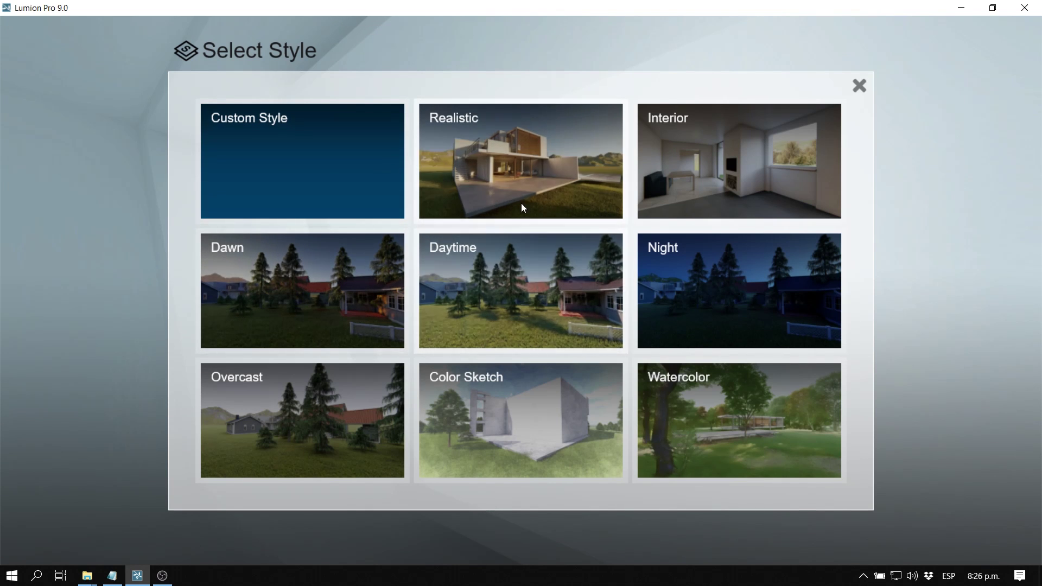
left_click(485, 295)
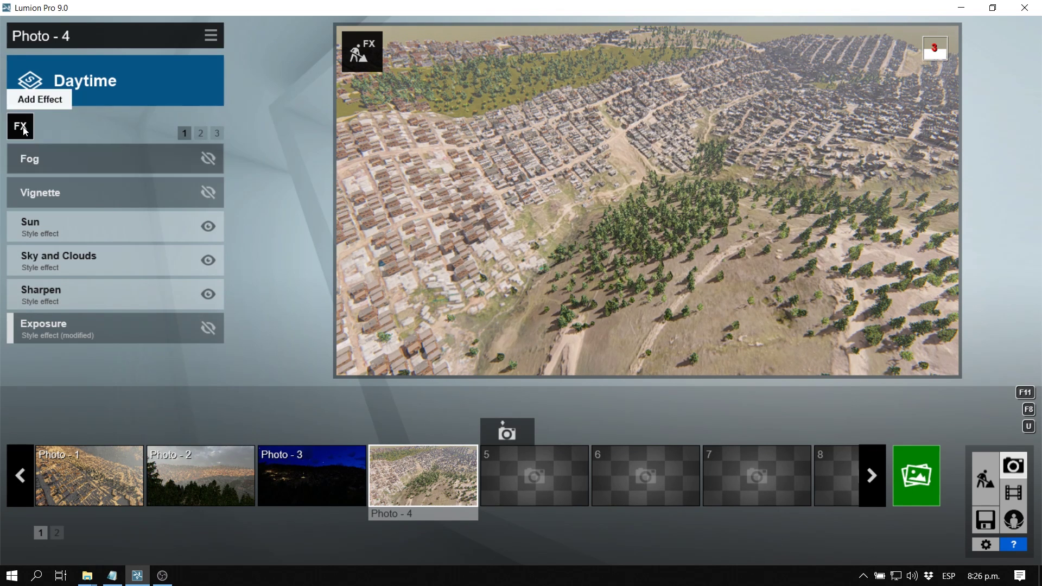
left_click(40, 130)
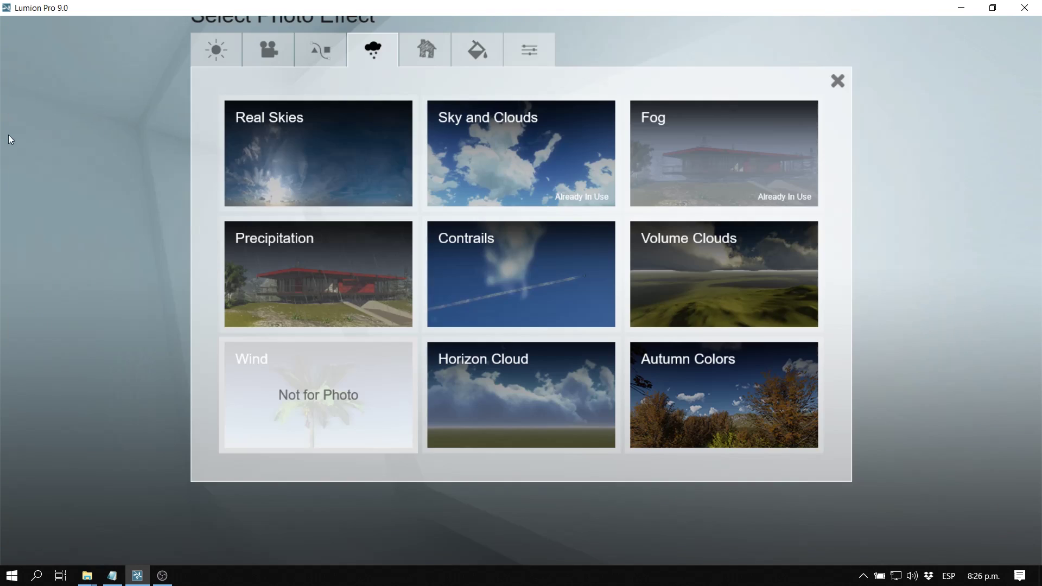
left_click(325, 164)
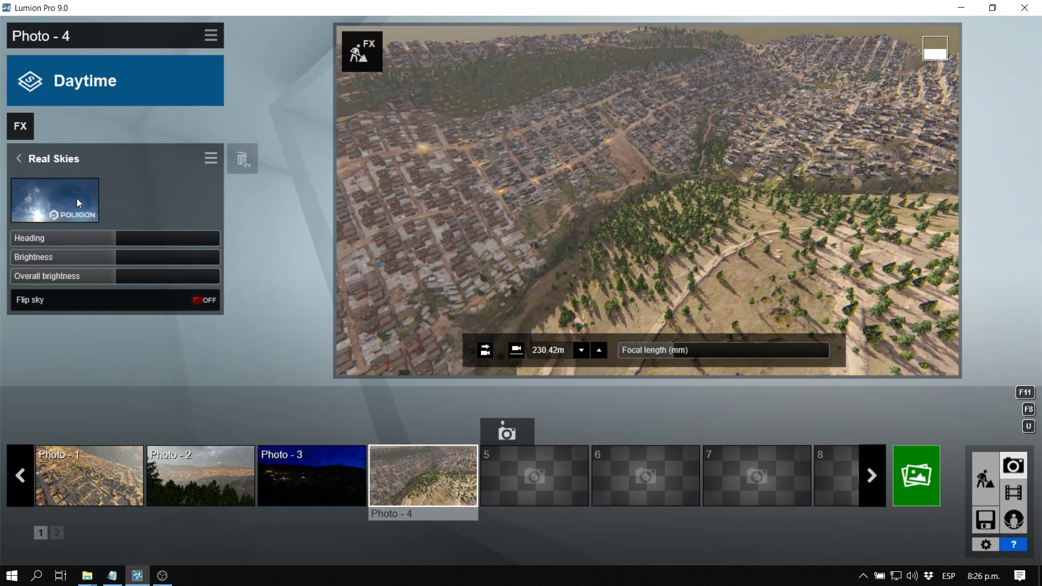
left_click(77, 197)
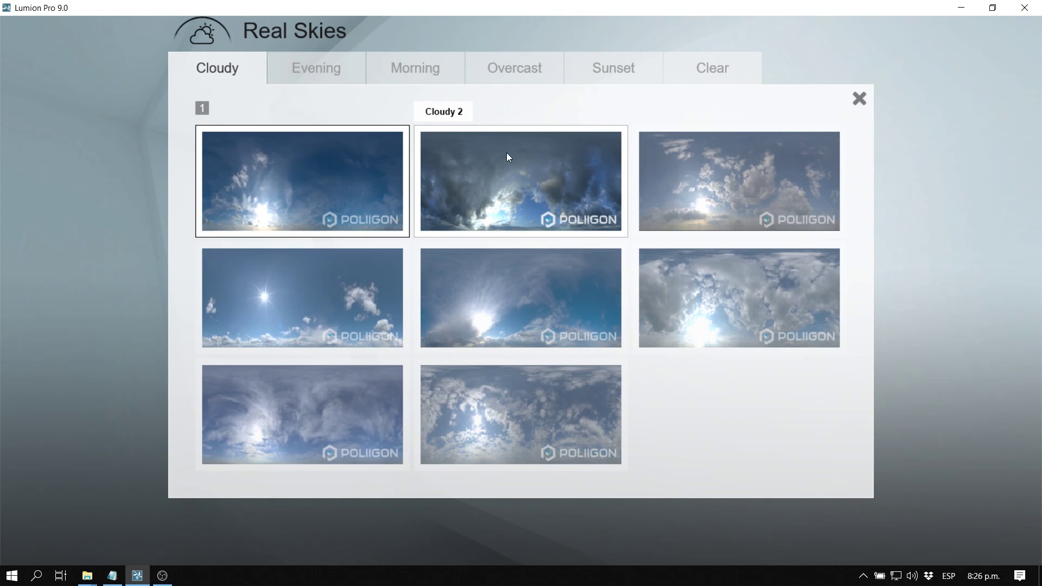
left_click(526, 191)
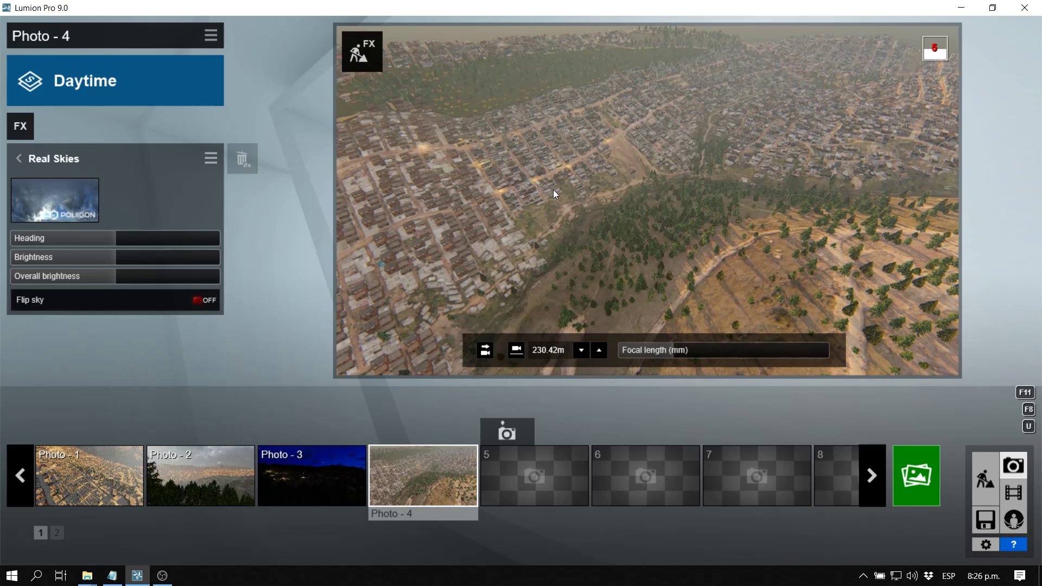
left_click(18, 158)
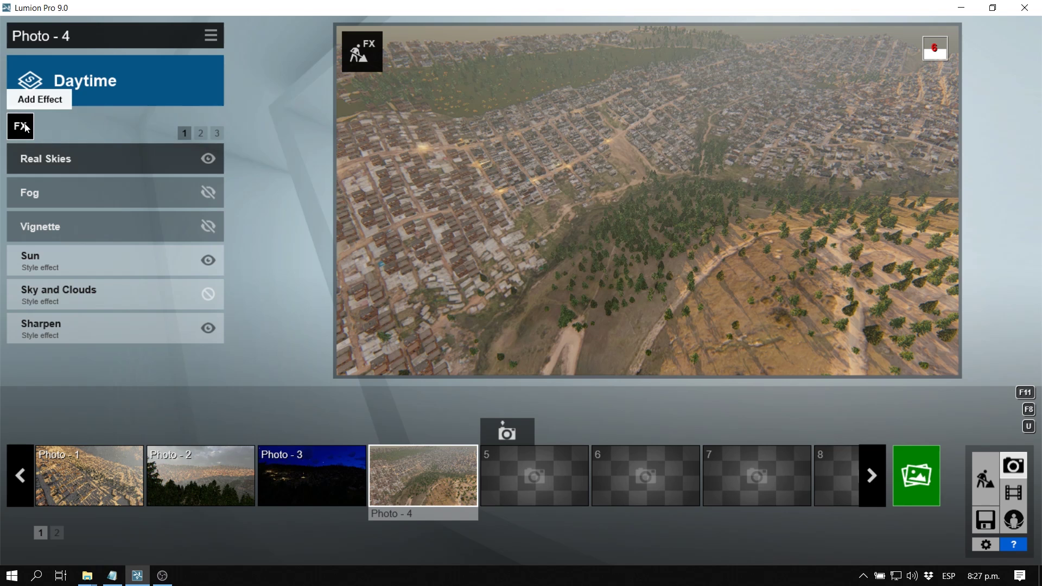
Add the Precipitation weather effect to Photo - 4
left_click(22, 126)
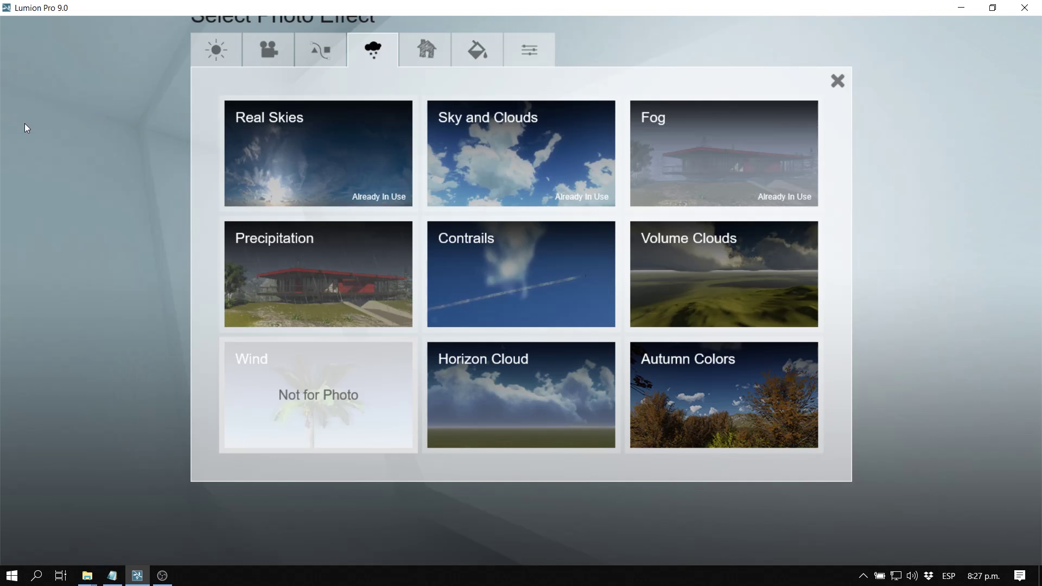
left_click(322, 278)
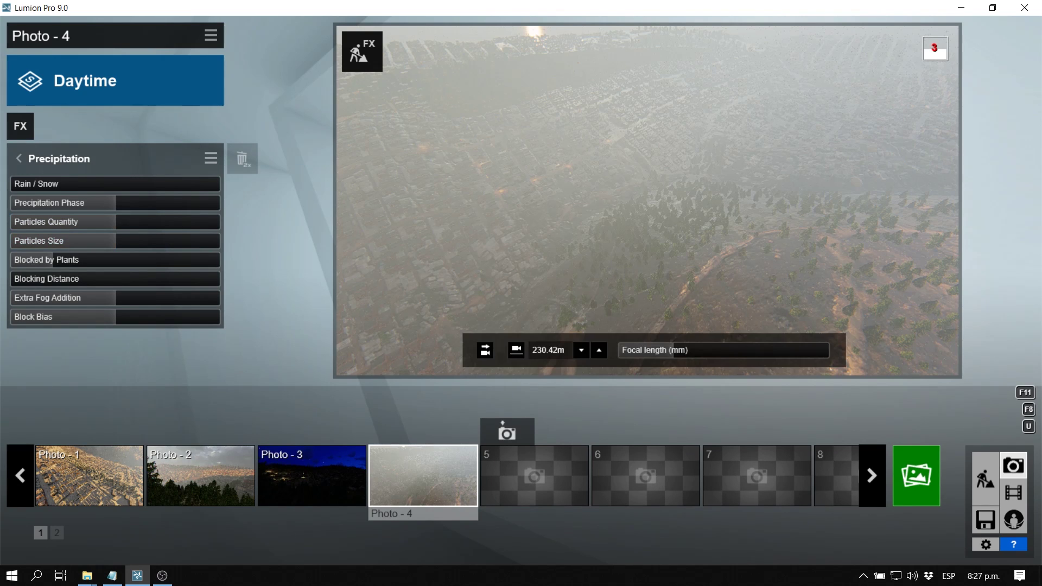
key("w")
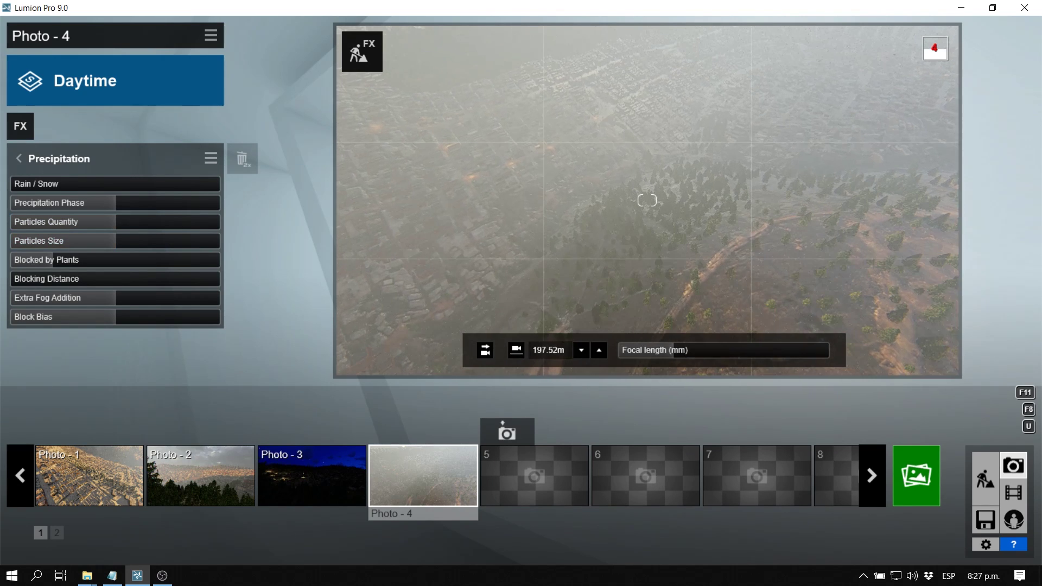
scroll(647, 201, "up", 3)
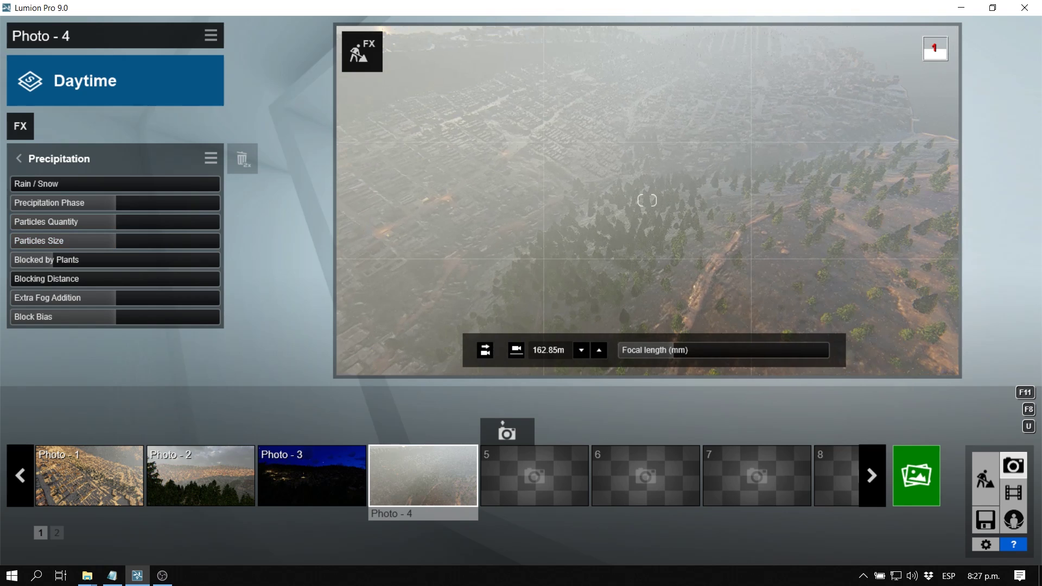
key("a")
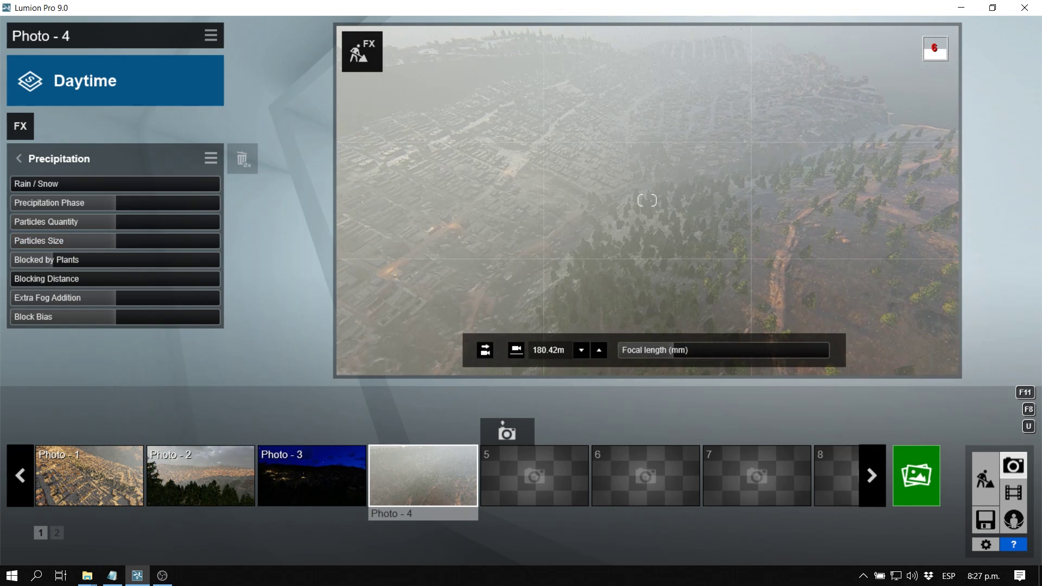
key("a")
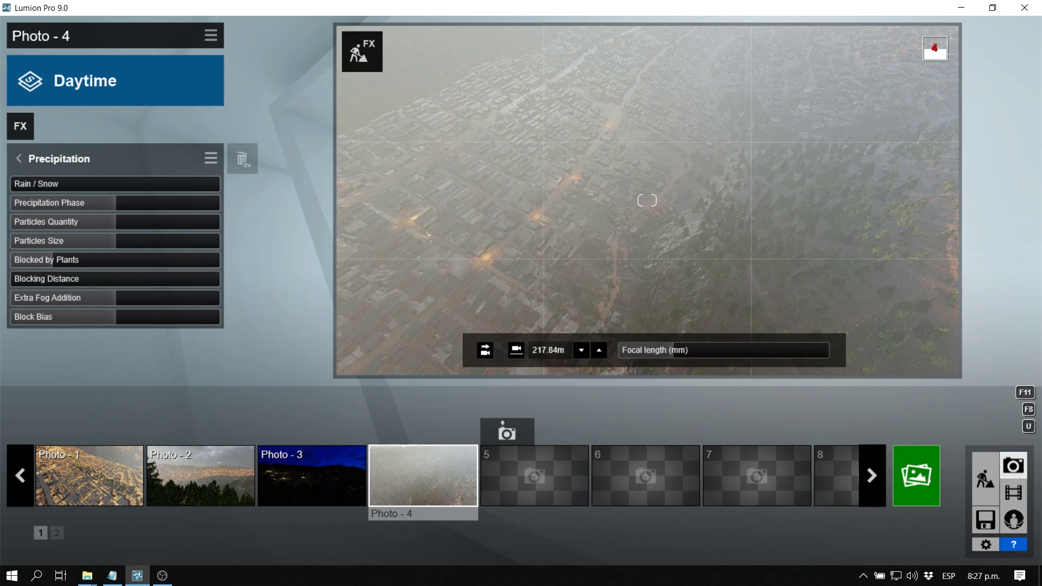
scroll(577, 256, "up", 3)
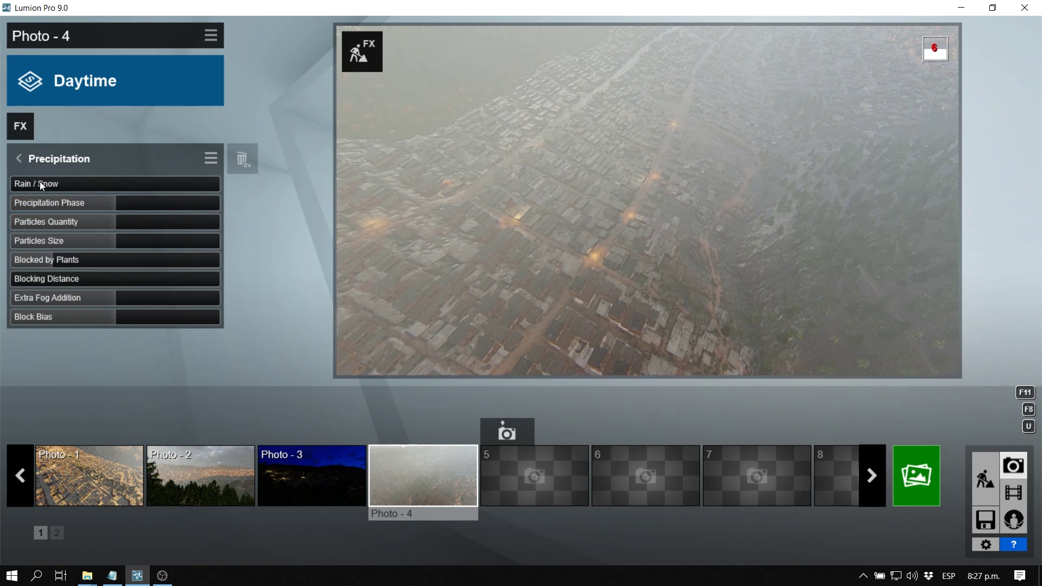
Raise the Precipitation effect's Rain / Snow value to 0.8 to cover the scene in snow
mouse_move(31, 187)
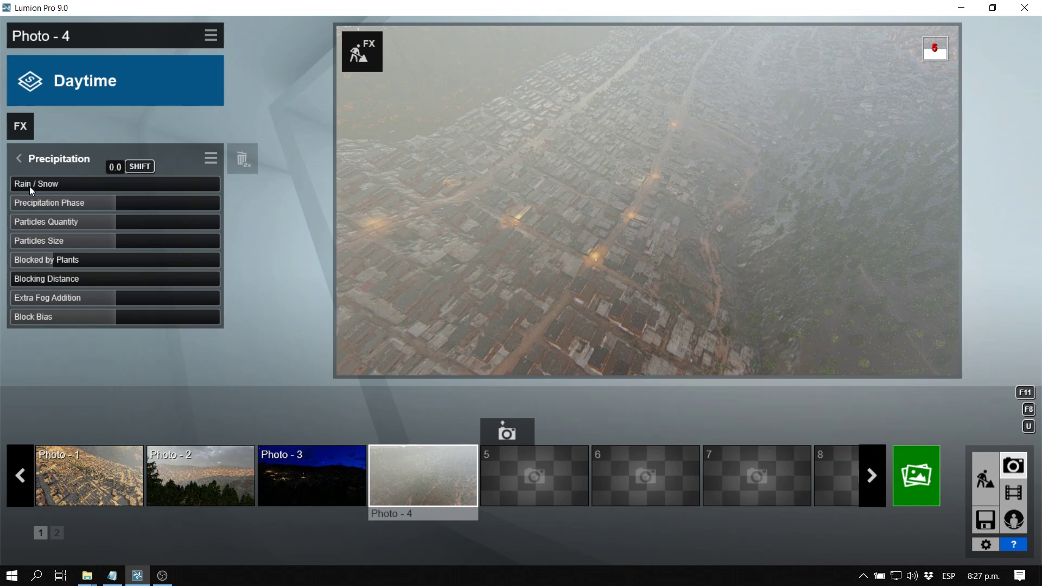
left_click(29, 187)
left_click(21, 188)
left_click(54, 183)
left_click(113, 181)
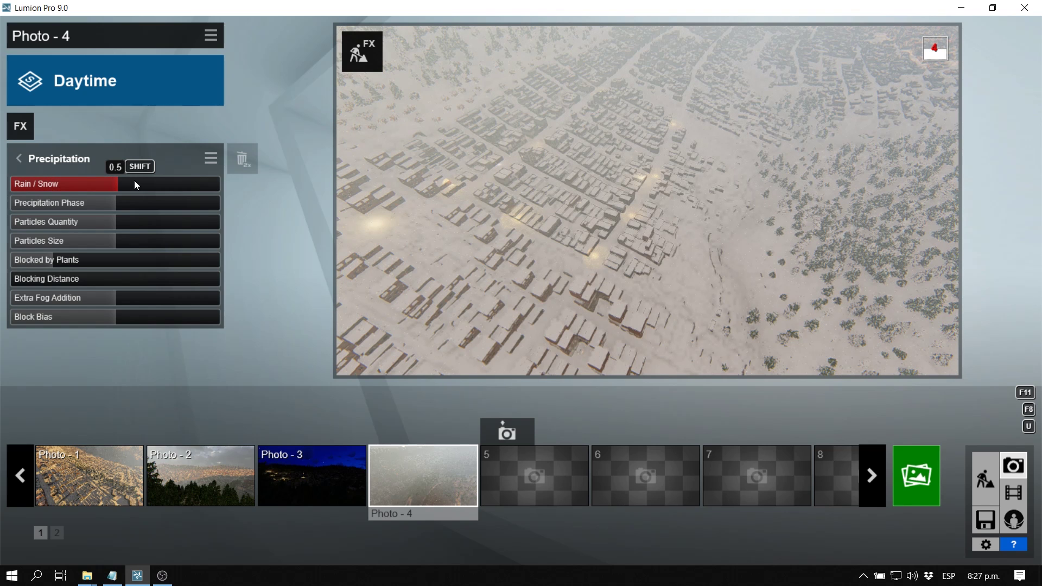
left_click_drag(151, 181, 152, 180)
Set the Precipitation Phase to about 0.6 and the Particles Quantity to 0.9
right_click_drag(679, 230, 673, 208)
key("s")
mouse_move(107, 205)
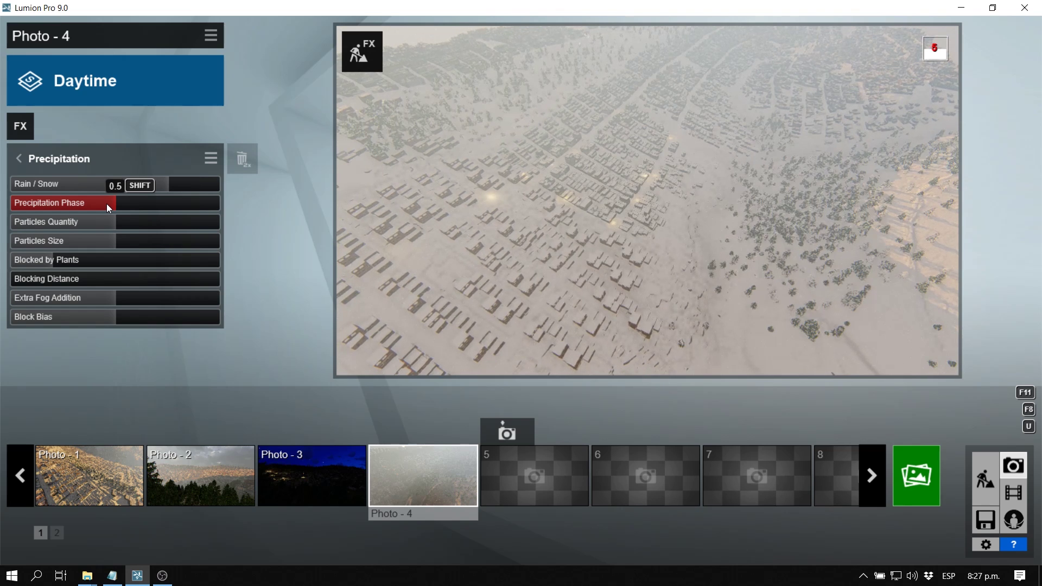
left_click_drag(106, 203, 62, 203)
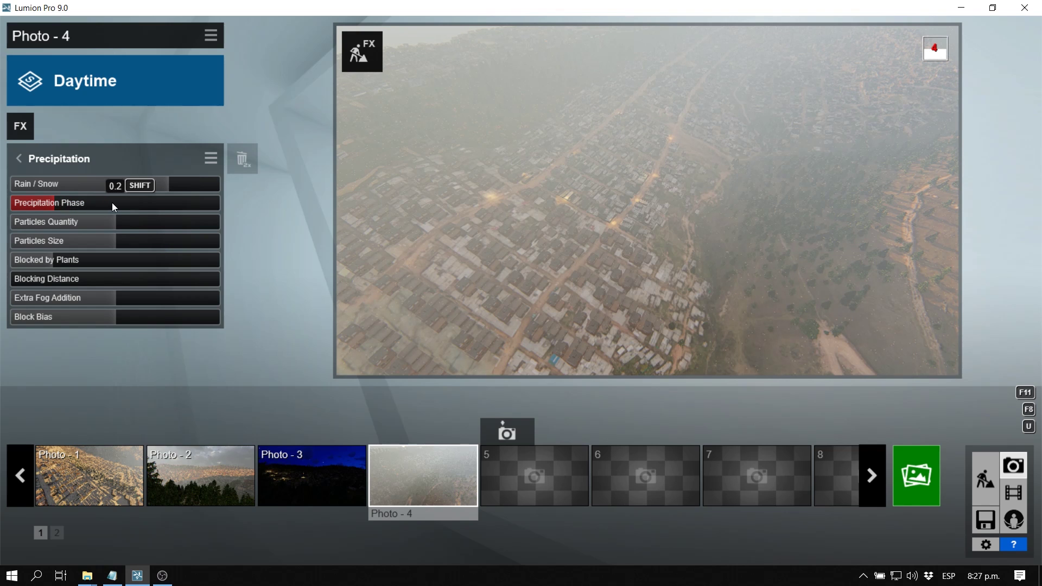
left_click_drag(112, 203, 160, 206)
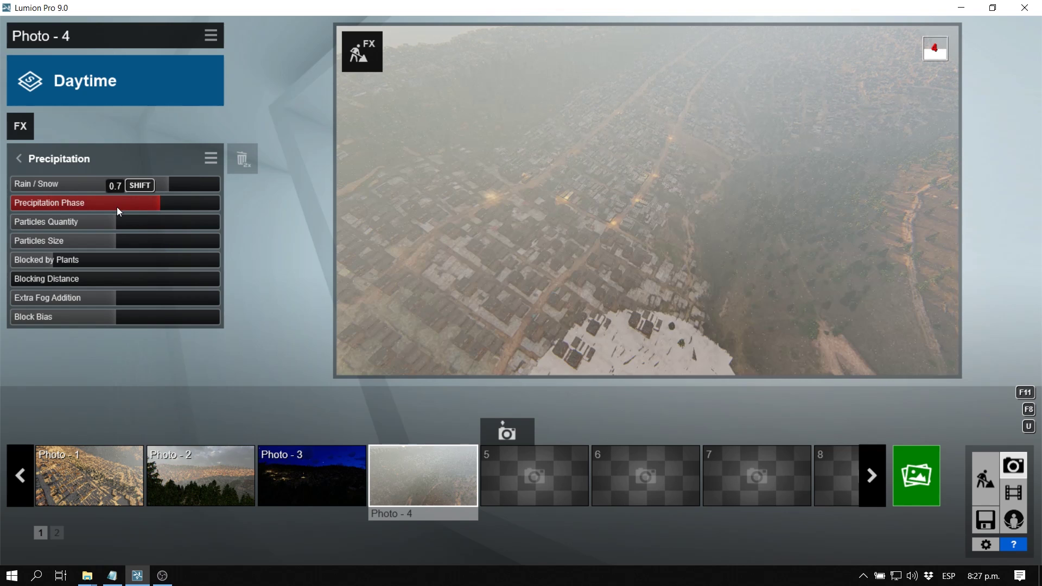
left_click(117, 207)
left_click(127, 207)
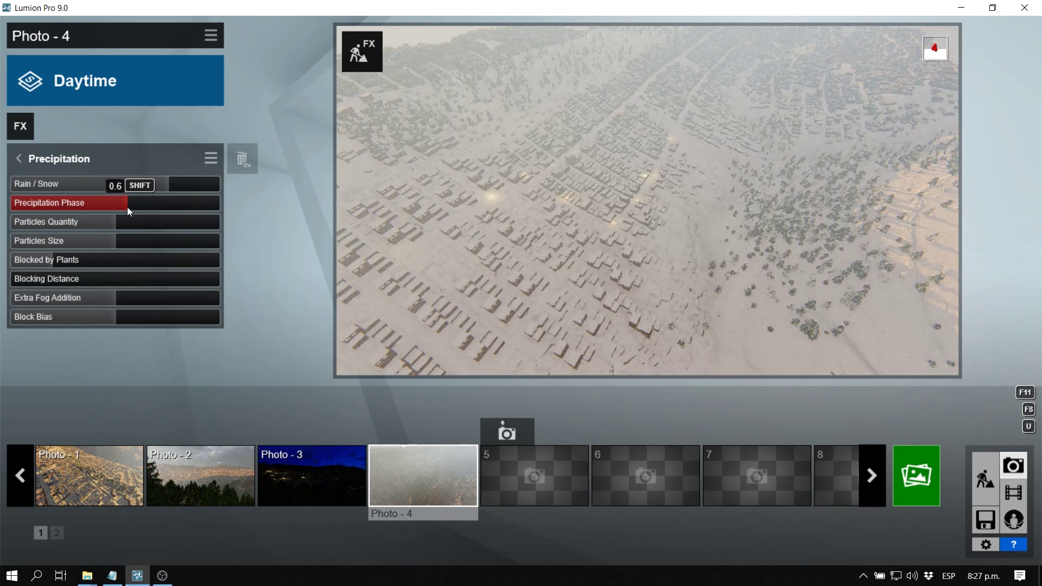
left_click_drag(176, 205, 135, 205)
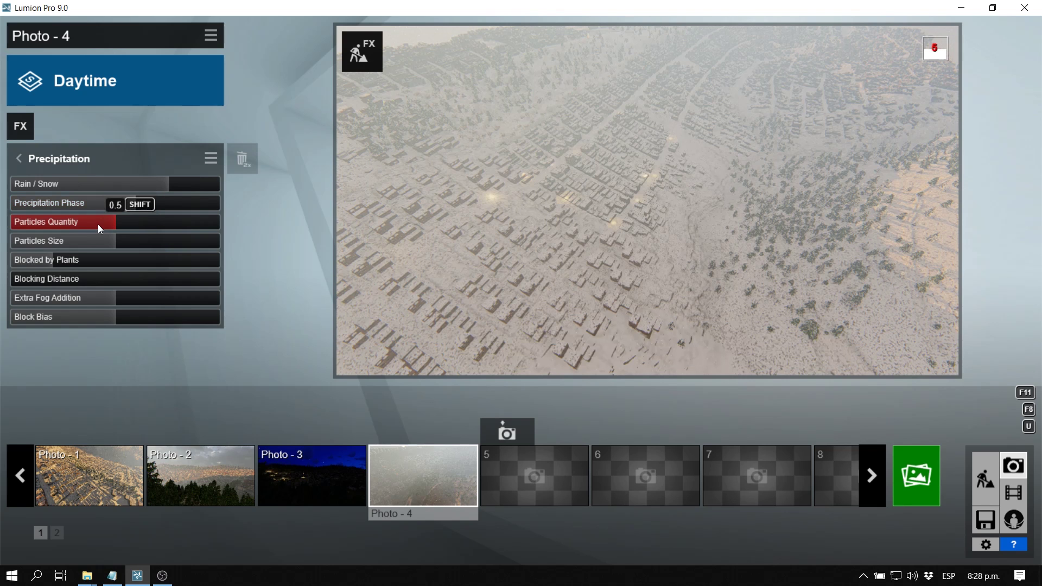
left_click_drag(75, 223, 37, 223)
left_click_drag(115, 223, 193, 223)
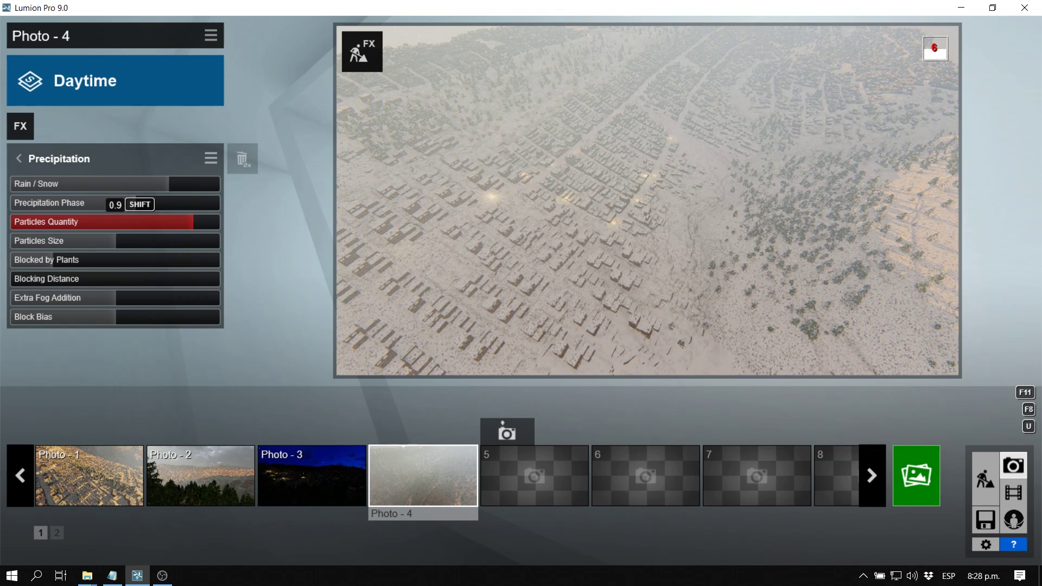
Reduce the Precipitation effect's Rain / Snow value to 0.1
right_click_drag(648, 200, 648, 105)
key("e")
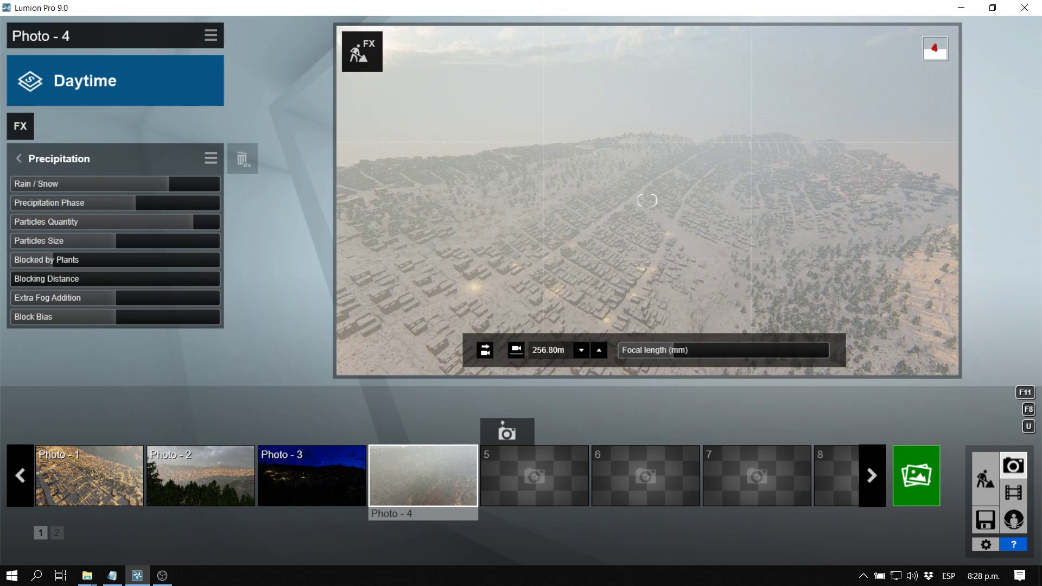
key("e")
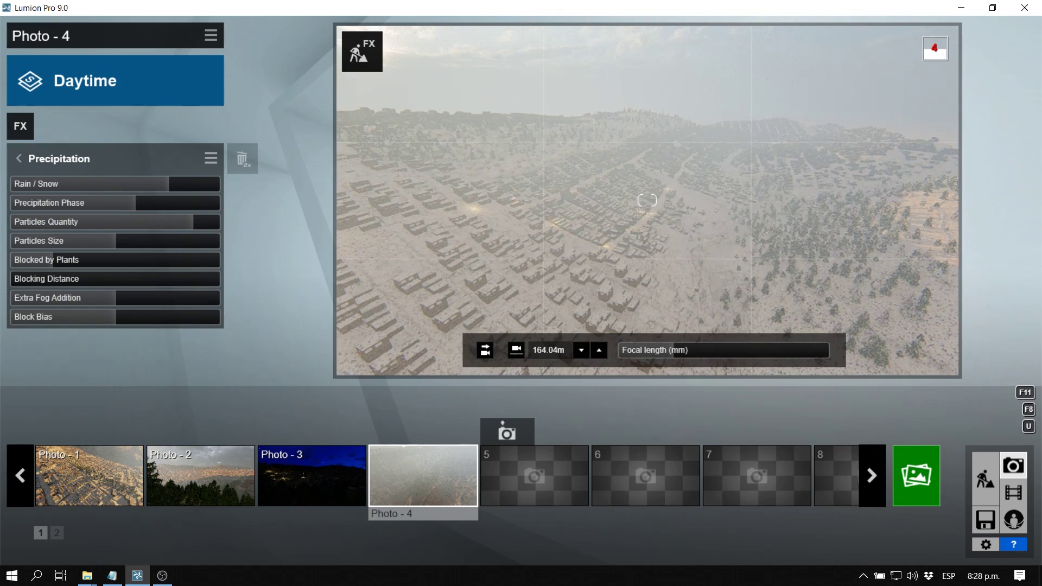
scroll(647, 201, "up", 4)
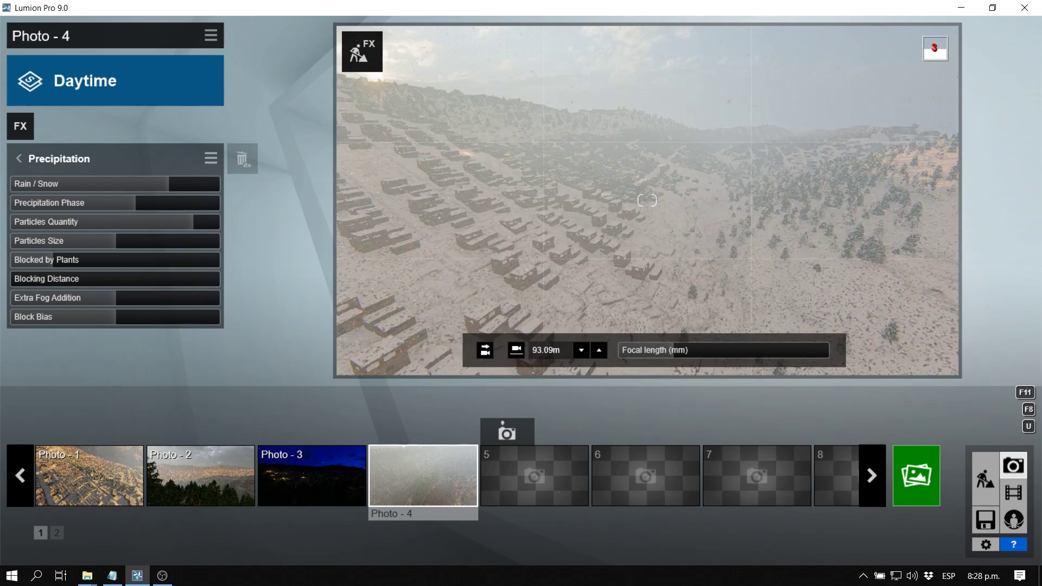
key("e")
key("e")
mouse_move(647, 200)
right_mouse_down()
mouse_move(648, 152)
mouse_move(648, 195)
right_mouse_up()
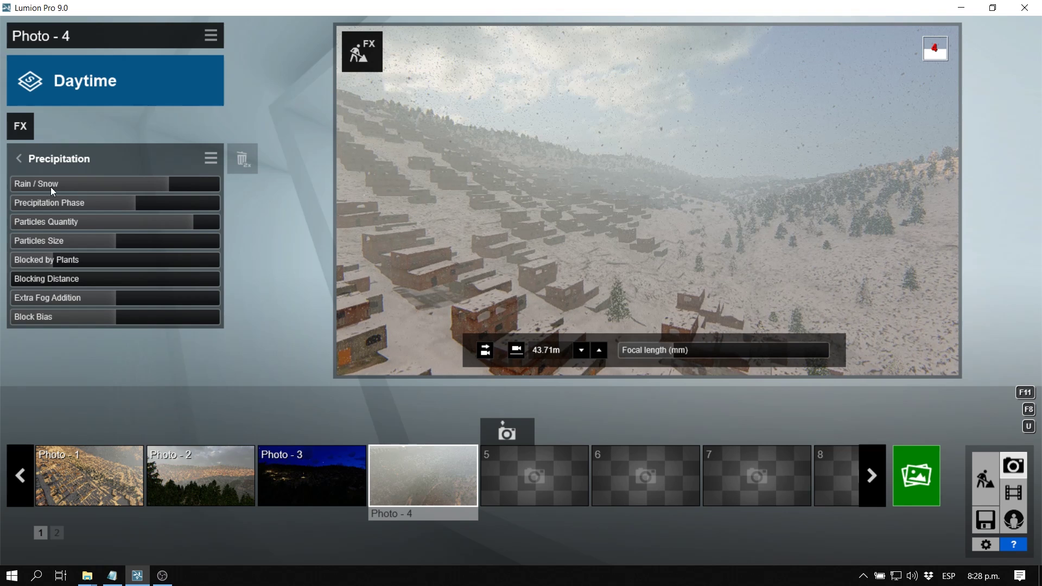
mouse_move(47, 184)
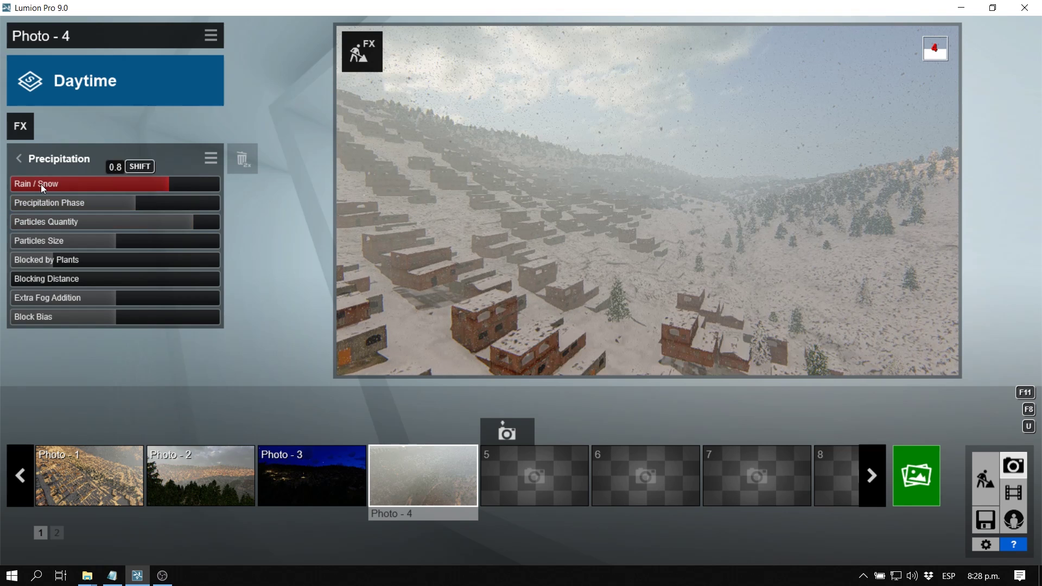
left_click(41, 184)
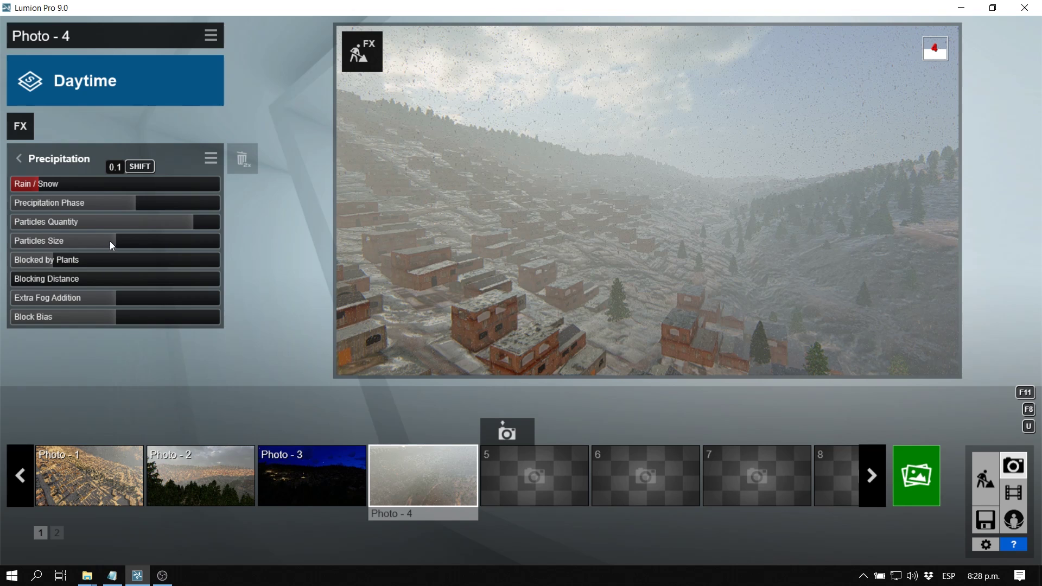
Set the Precipitation effect's Particles Size to about 0.5 and reduce its Particles Quantity to 0
mouse_move(113, 241)
left_click(162, 241)
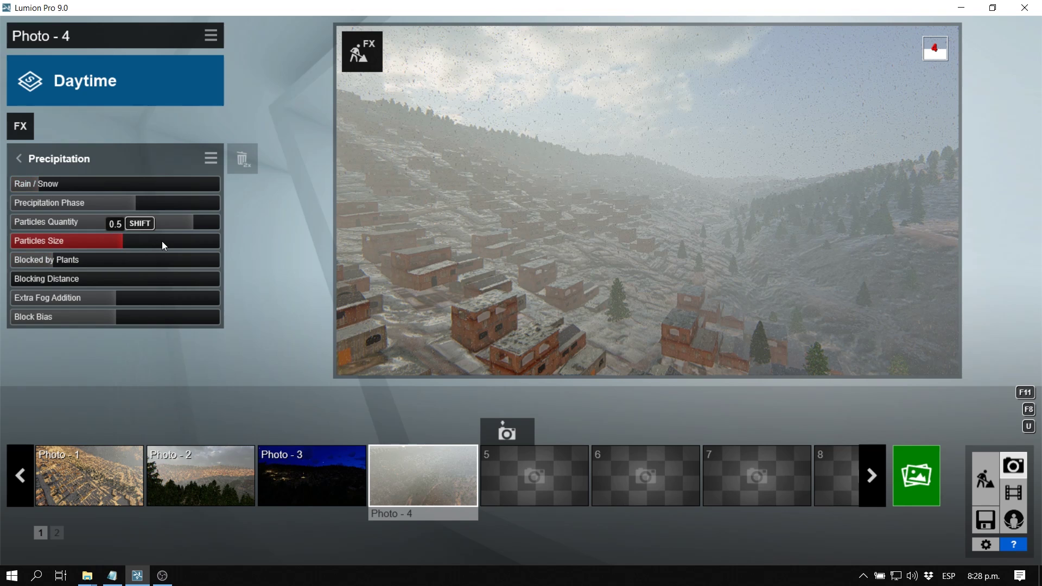
left_click(82, 239)
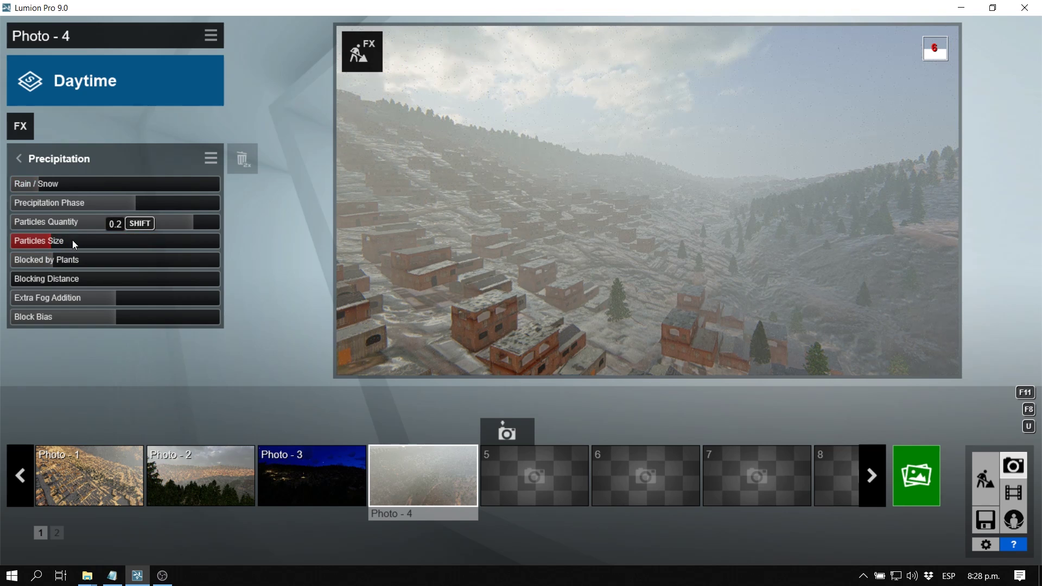
left_click(112, 240)
left_click(25, 224)
left_click(14, 226)
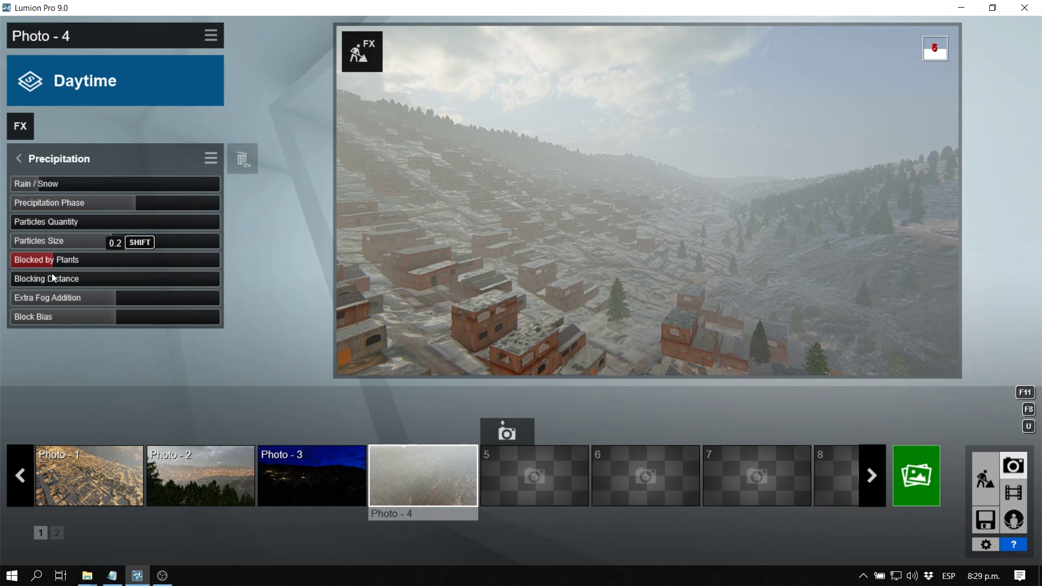
Set the Precipitation effect's Blocked by Plants value to 0 so snow also covers the ground beneath the hillside trees
key("q")
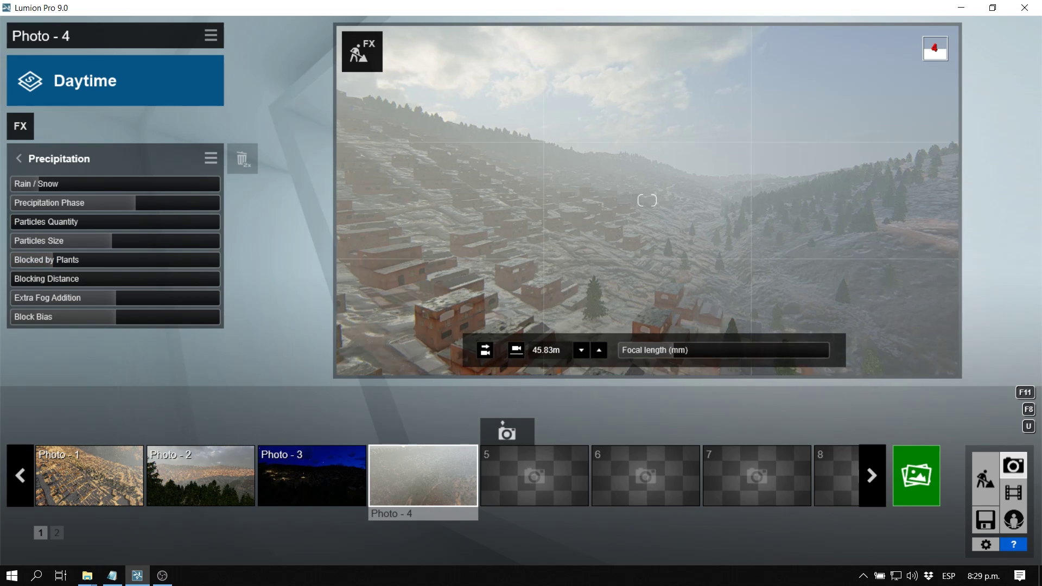
right_click_drag(647, 200, 696, 308)
key("w")
key("w")
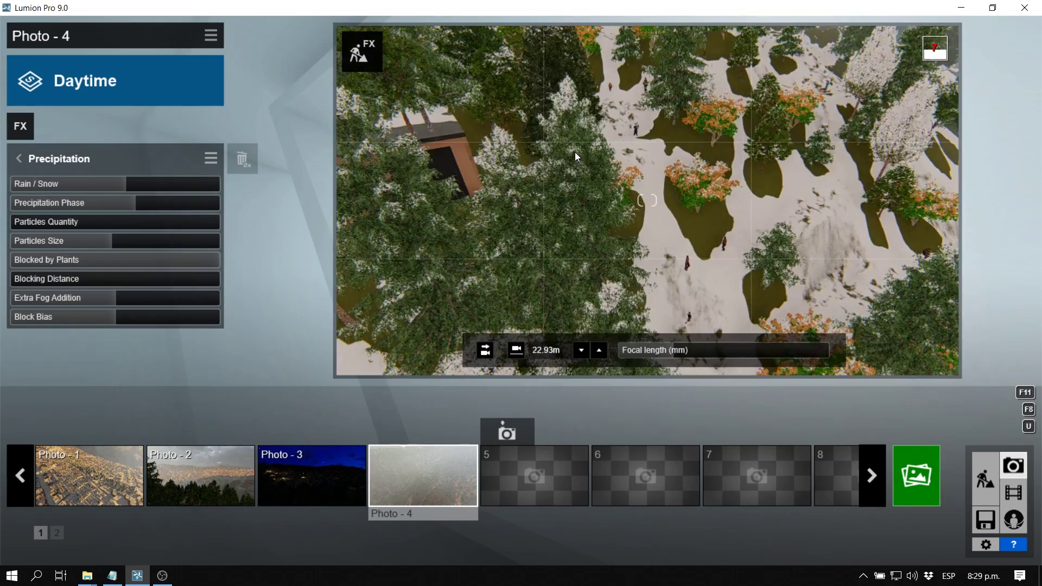
key("w")
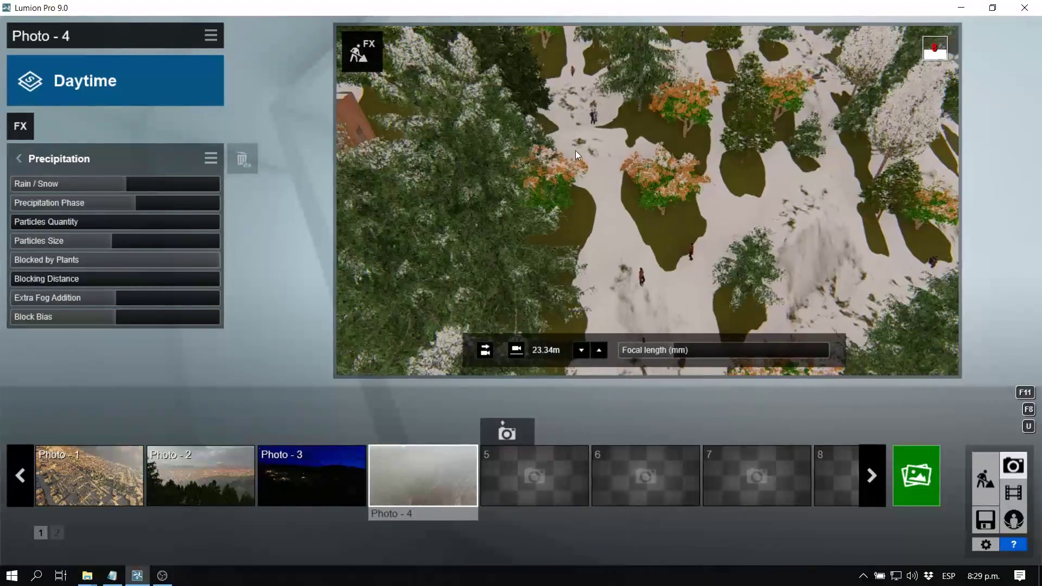
key("w")
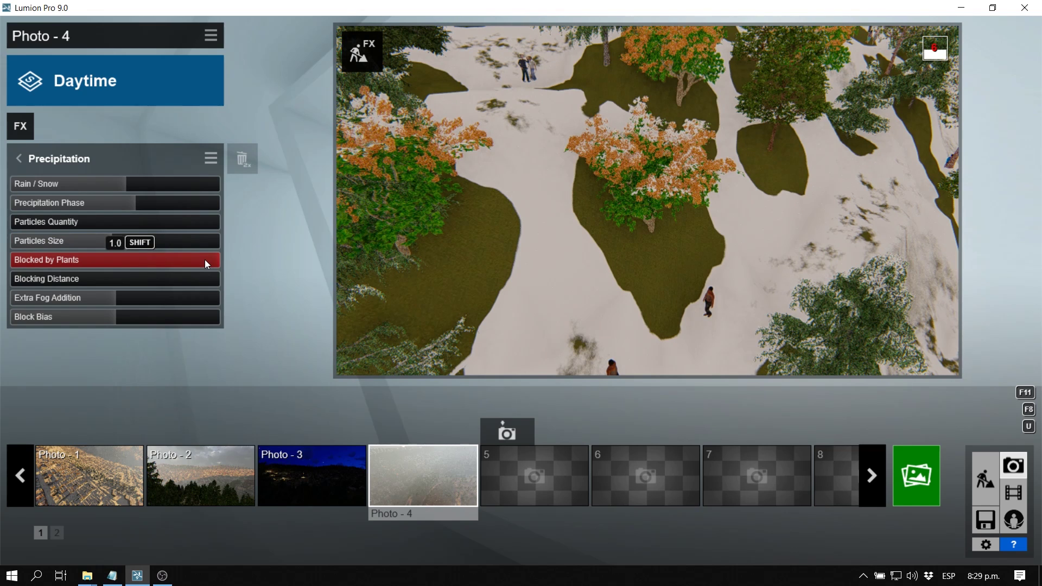
left_click_drag(205, 259, 11, 259)
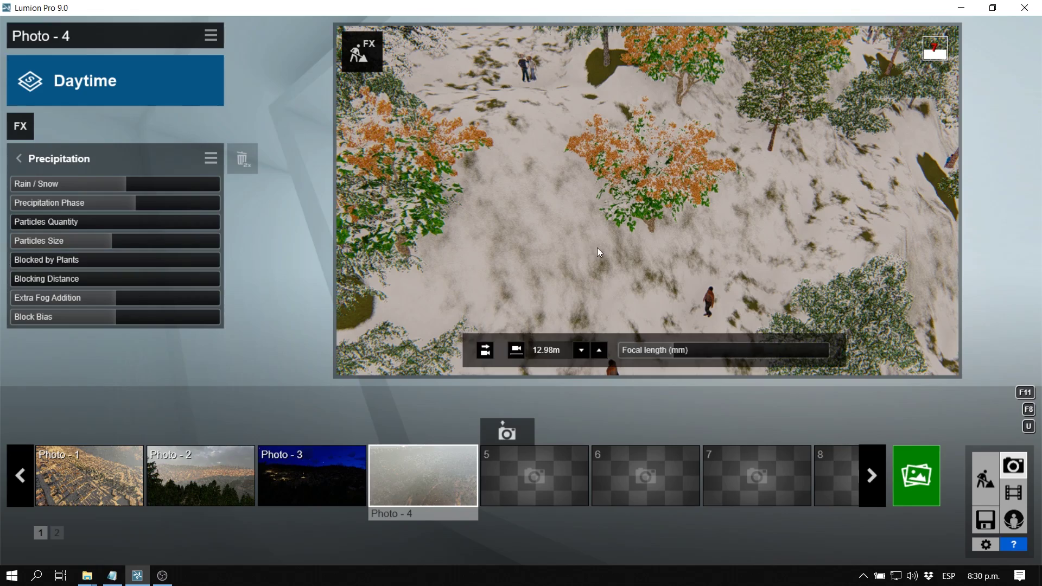
Set the Precipitation effect's Extra Fog Addition to 0 and frame the snow-covered settlement from above
scroll(585, 246, "down", 8)
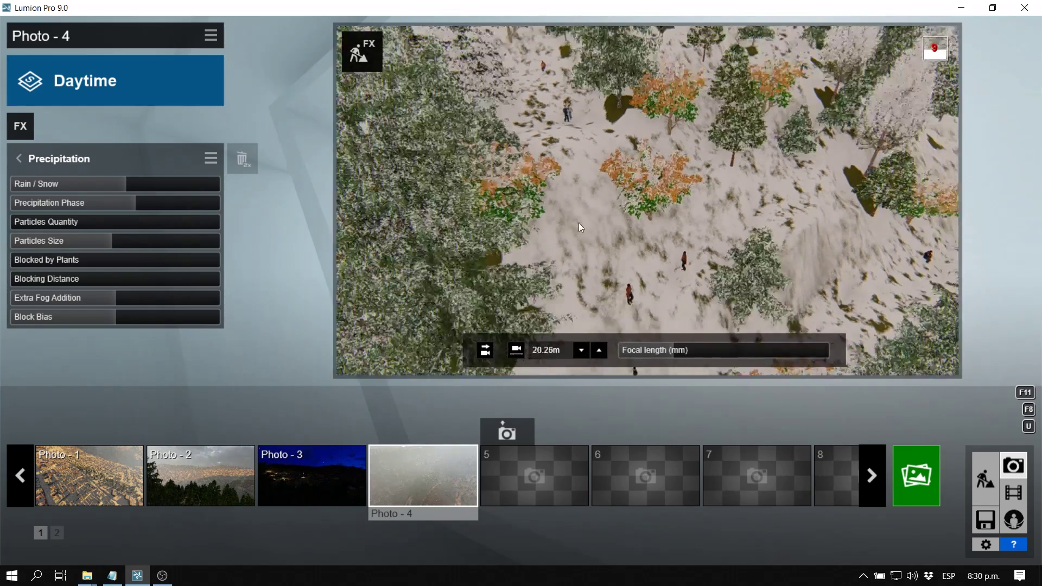
mouse_move(647, 201)
right_mouse_down()
mouse_move(793, 153)
mouse_move(647, 201)
right_mouse_up()
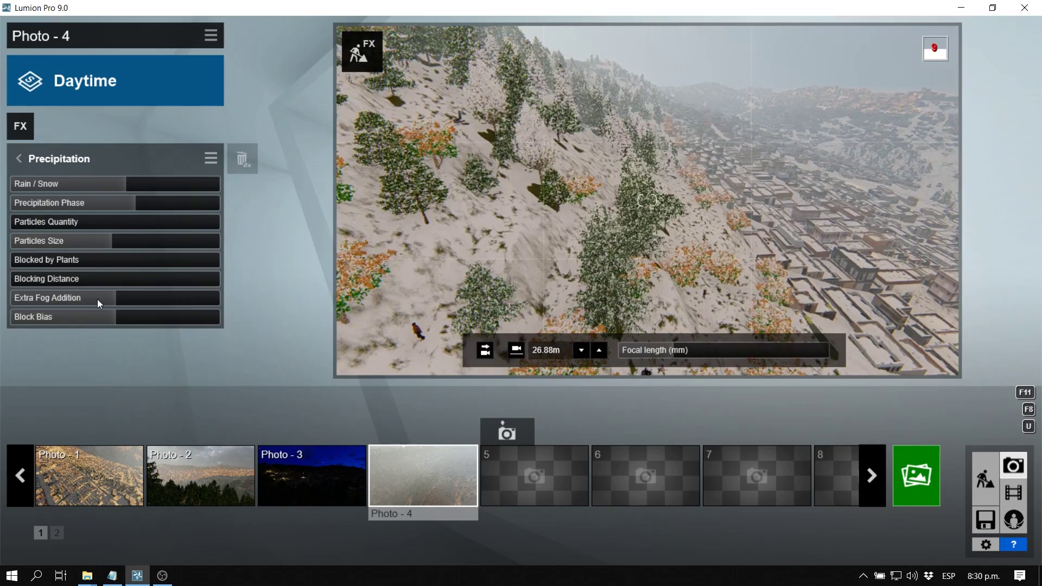
left_click_drag(106, 298, 2, 302)
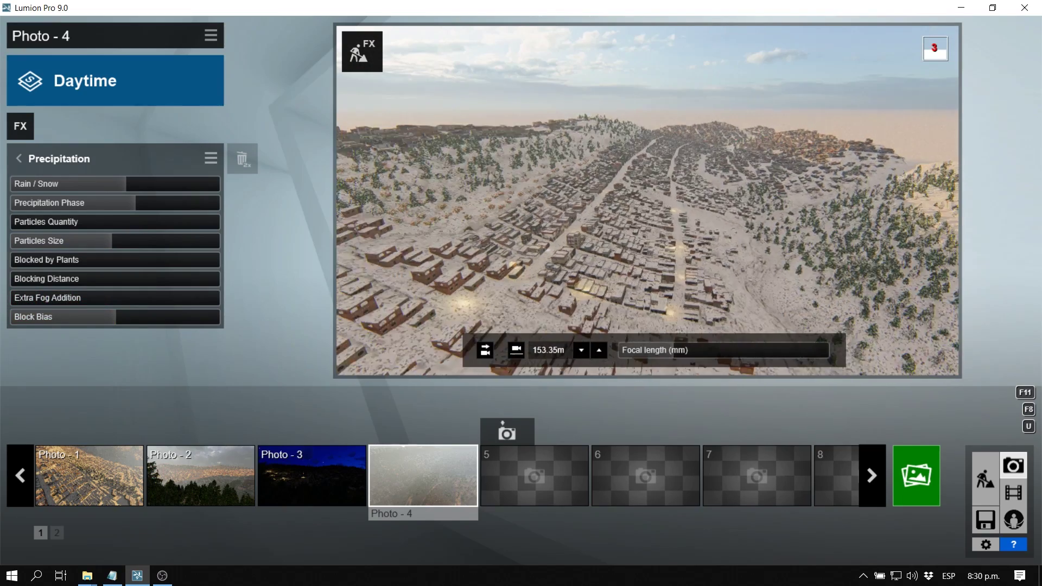
right_click_drag(647, 201, 647, 260)
key("s")
key("w")
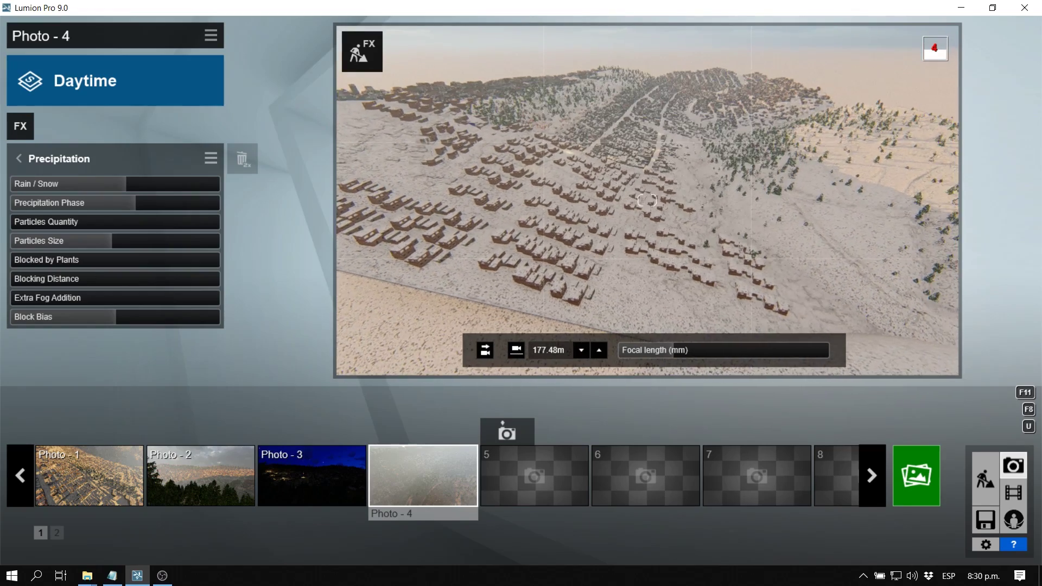
key("w")
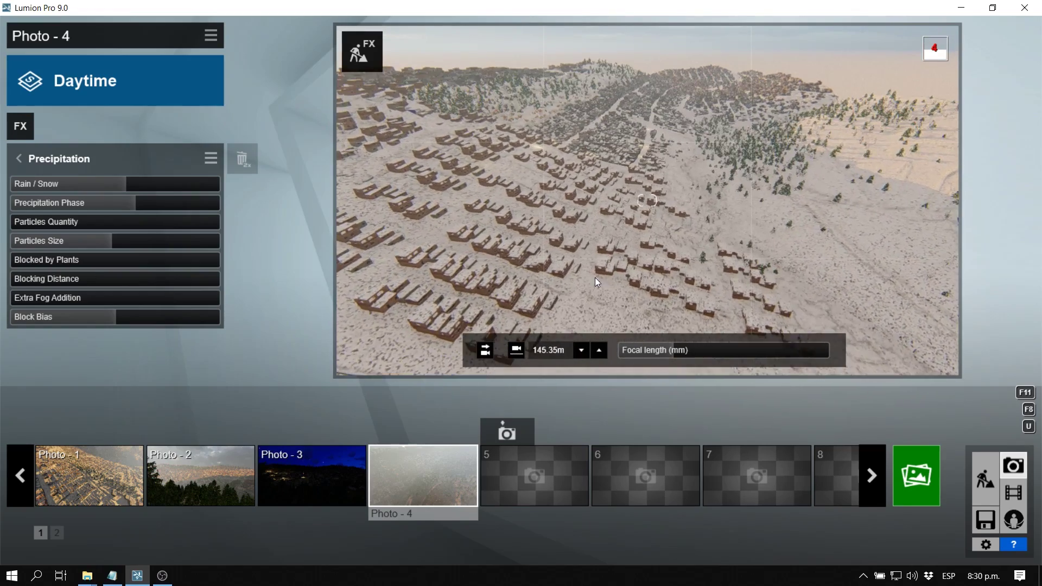
Restore Photo - 1 and examine the Amount and Shift settings of its Tilt Shift effect
mouse_move(111, 476)
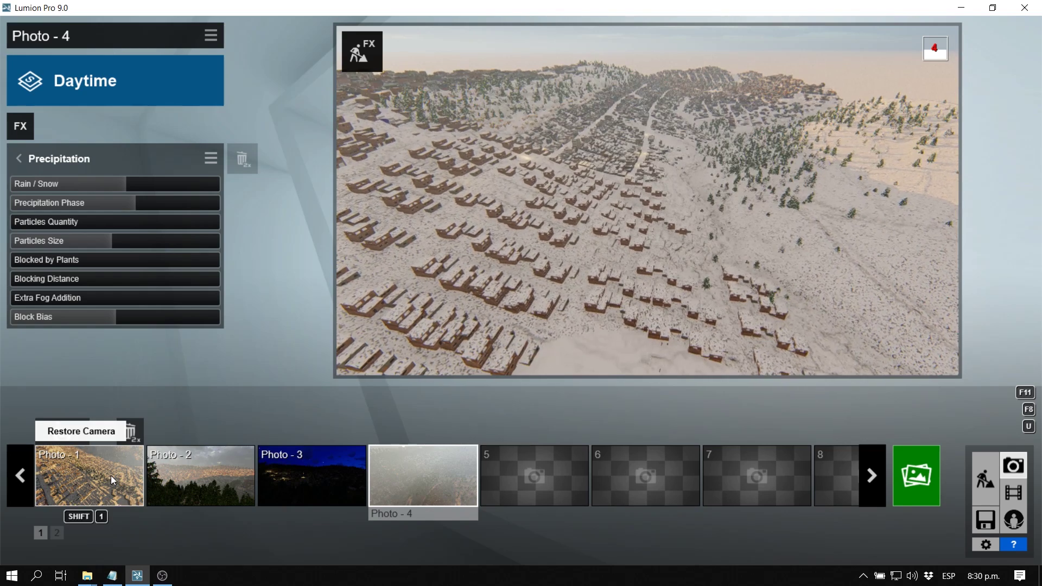
left_click(111, 476)
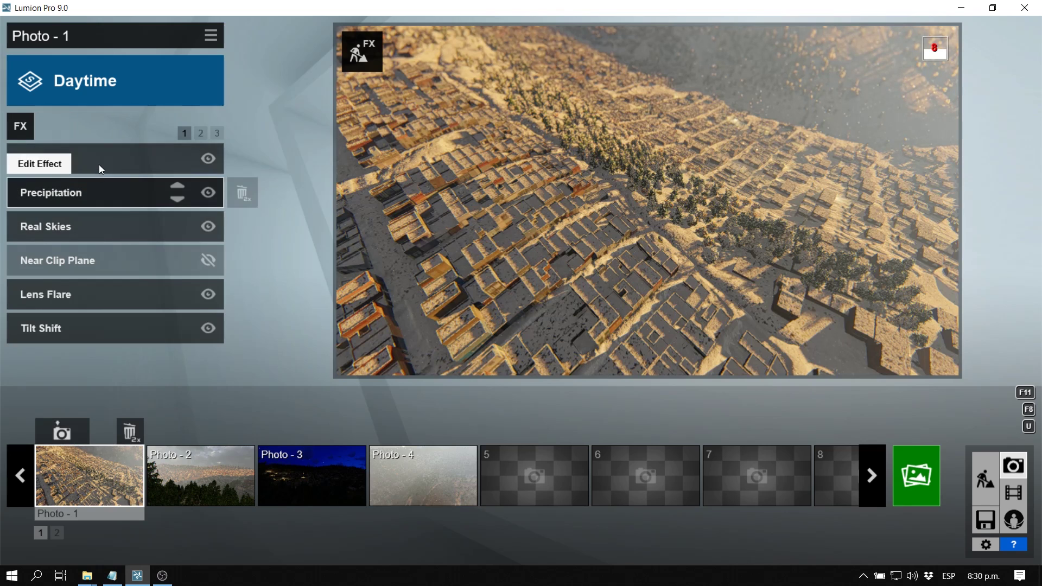
left_click(88, 335)
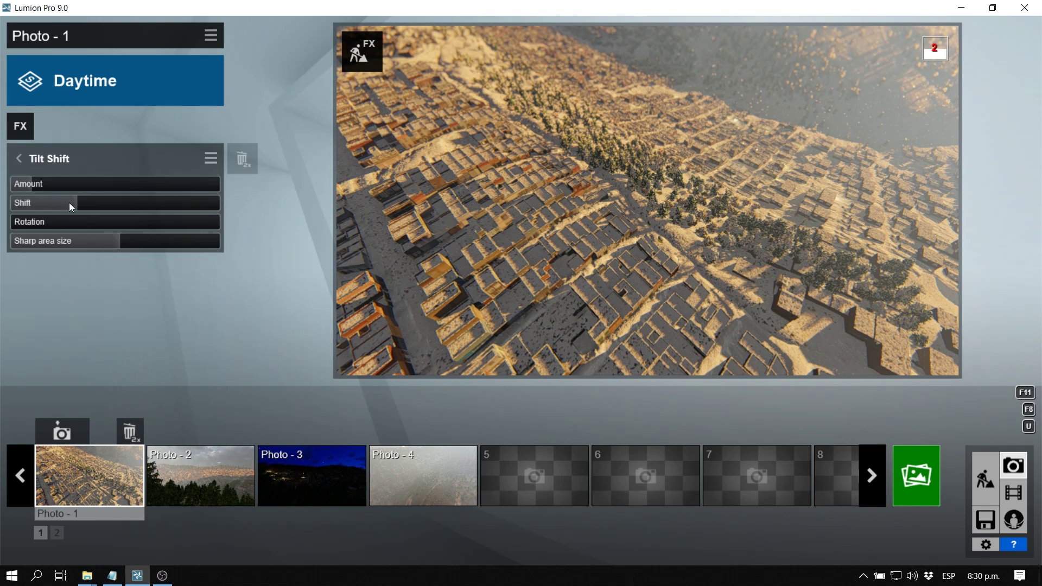
mouse_move(67, 202)
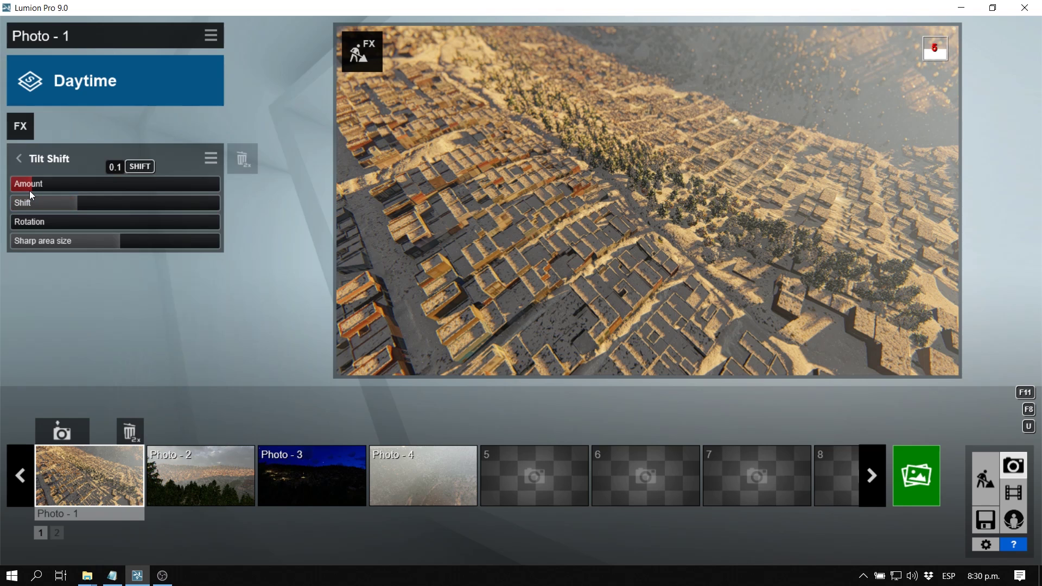
Restore Photo - 2 and render it to the image file "lumion first try_Photo - 2.jpg"
left_click(185, 472)
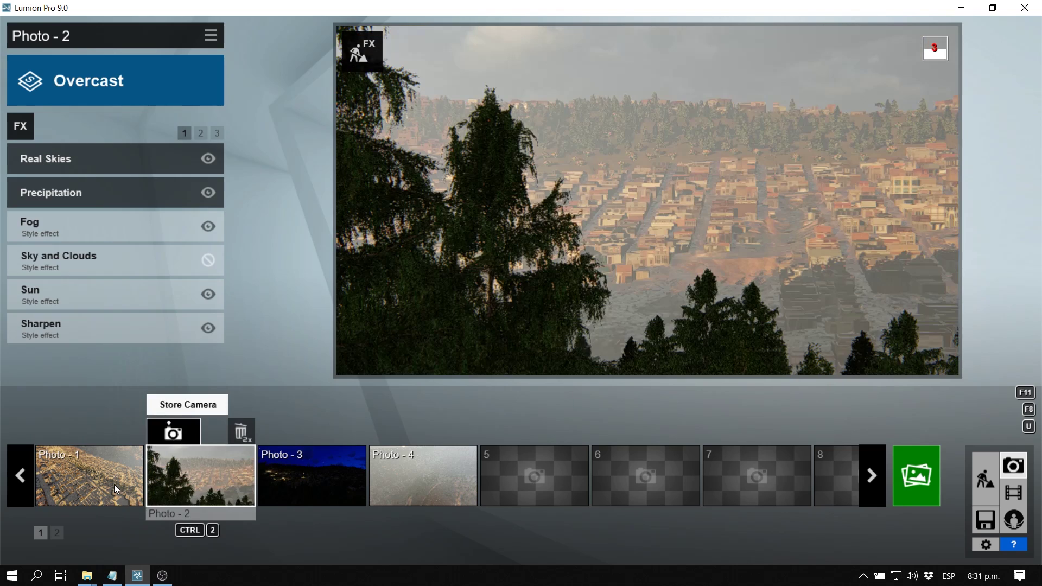
left_click(910, 465)
left_click(337, 51)
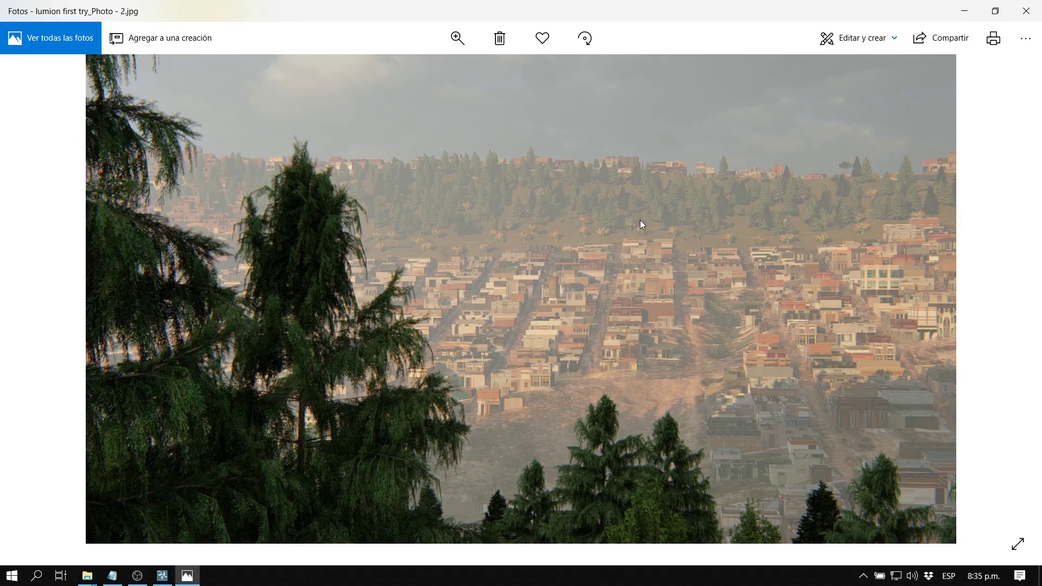
Switch back to Lumion and bring the Photo - 4 camera down beside the orange houses facing the wooded valley
key("alt+Tab")
key("alt+Tab")
key("shift+w")
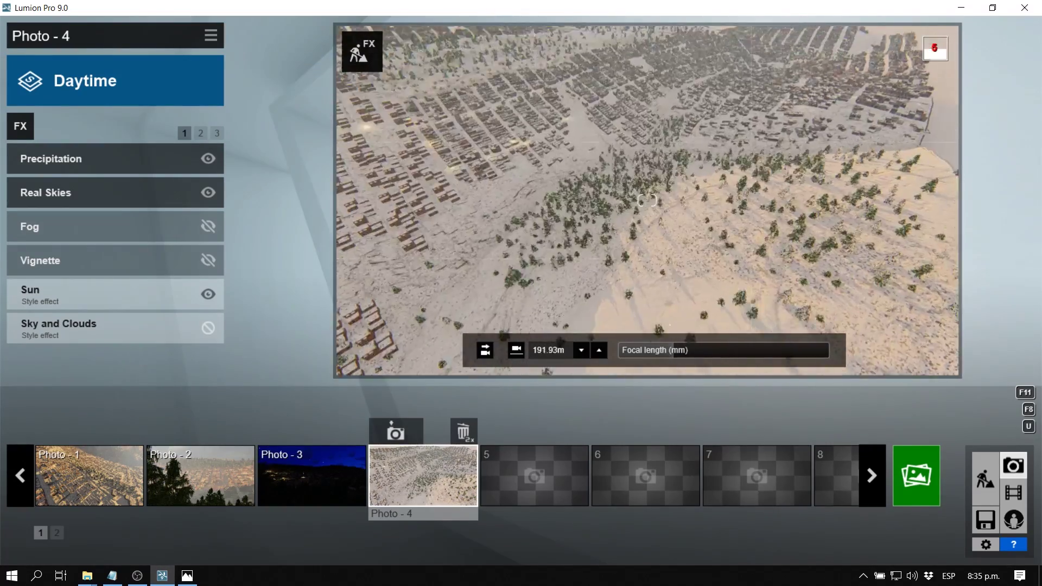
mouse_move(647, 200)
right_mouse_down()
mouse_move(648, 136)
mouse_move(608, 291)
right_mouse_up()
key("w")
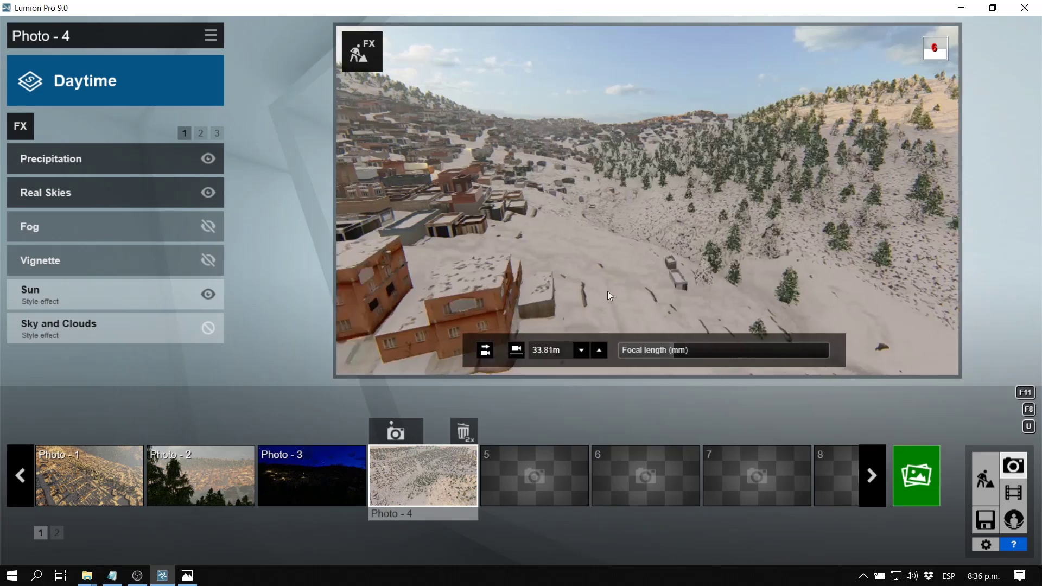
Set Photo - 4's Precipitation to Rain / Snow about 0.1, Extra Fog Addition about 0.6 and Precipitation Phase about 0.4
left_click(108, 158)
left_click_drag(39, 184, 34, 187)
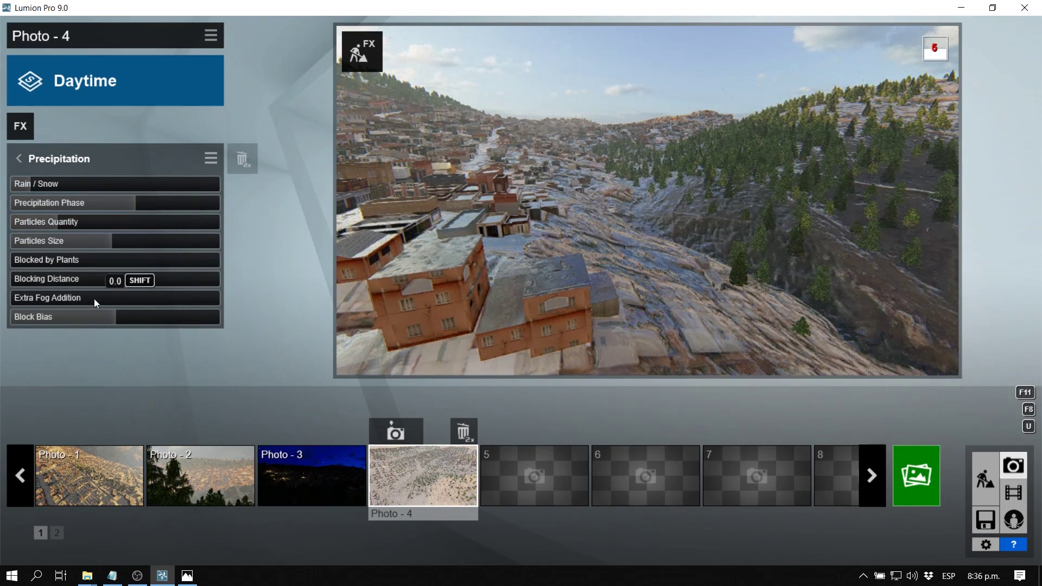
left_click_drag(94, 299, 135, 296)
left_click_drag(135, 203, 90, 204)
Place the Photo - 4 camera at eye level above the rooftops and set Extra Fog Addition to 0.5
key("w")
key("a")
key("q")
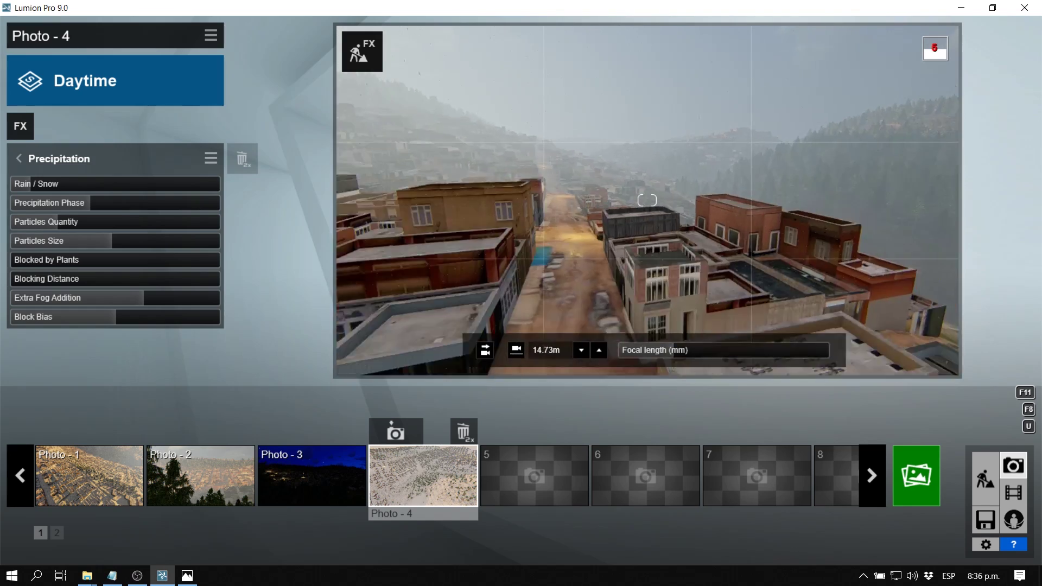
key("s")
key("a")
key("e")
right_click_drag(510, 240, 537, 215)
key("w")
key("q")
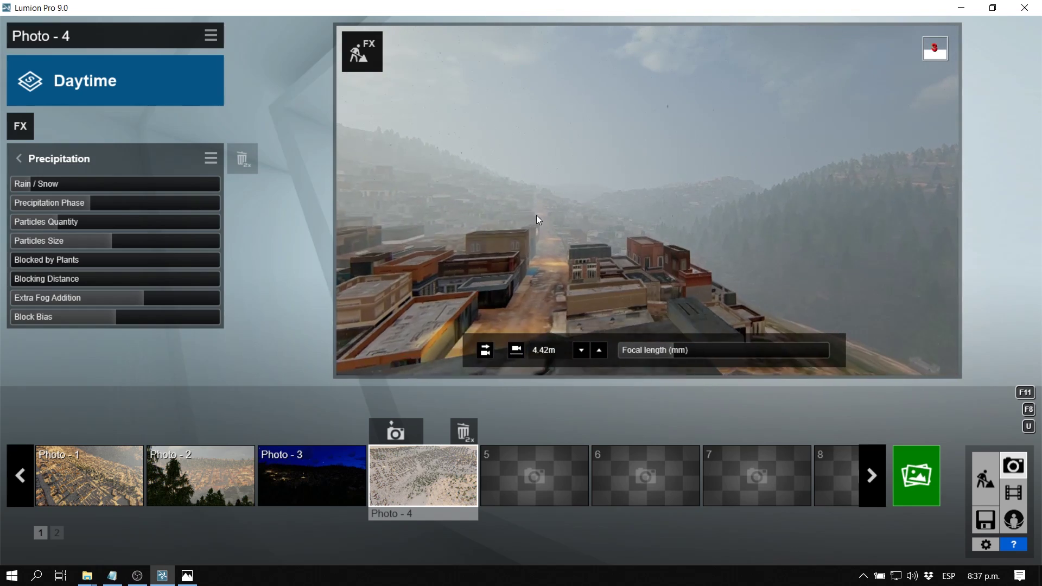
left_click(511, 353)
left_click(111, 300)
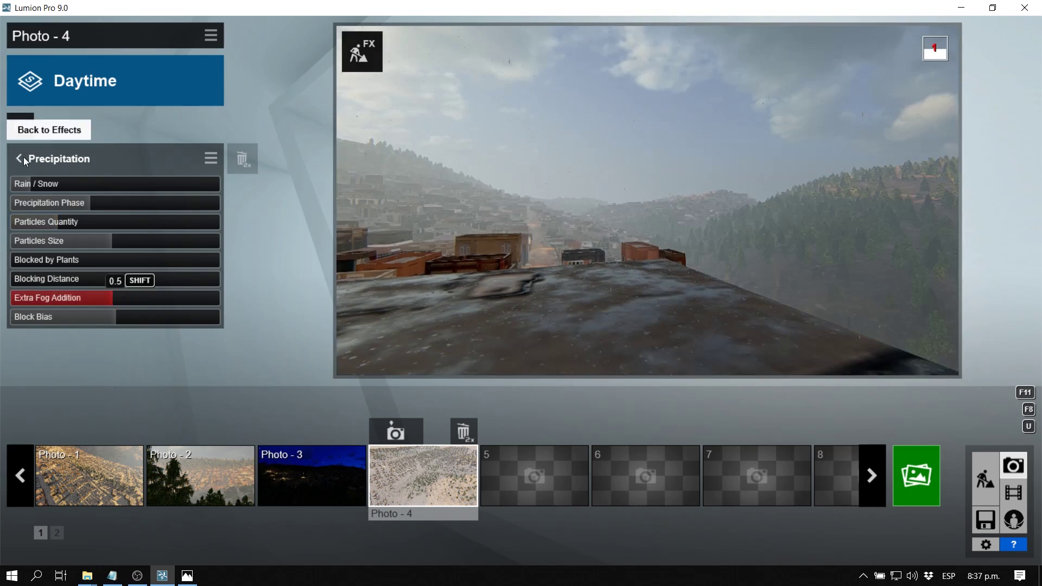
Replace the Real Skies preset of Photo - 4 with a dark overcast sky and lower its Heading
left_click(22, 158)
left_click(81, 185)
left_click(369, 190)
left_click(54, 199)
left_click(514, 68)
left_click(464, 180)
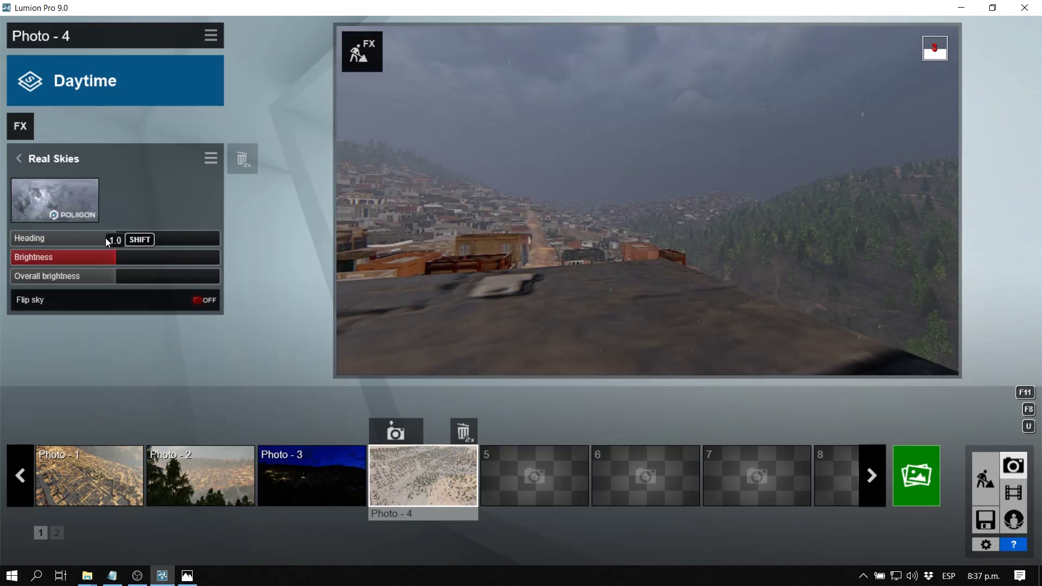
left_click_drag(105, 238, 74, 239)
right_click_drag(647, 200, 678, 193)
Set the Precipitation effect's Particles Quantity to about 0.9, Precipitation Phase to about 0.7 and Extra Fog Addition to about 0.5
left_click(19, 158)
left_click(81, 158)
left_click_drag(82, 221, 207, 221)
left_click_drag(111, 202, 151, 203)
left_click_drag(38, 296, 120, 291)
Render the rainy Photo - 4 view and save the image as "re"
left_click(916, 475)
left_click(198, 54)
left_click(384, 468)
type("re")
key("Return")
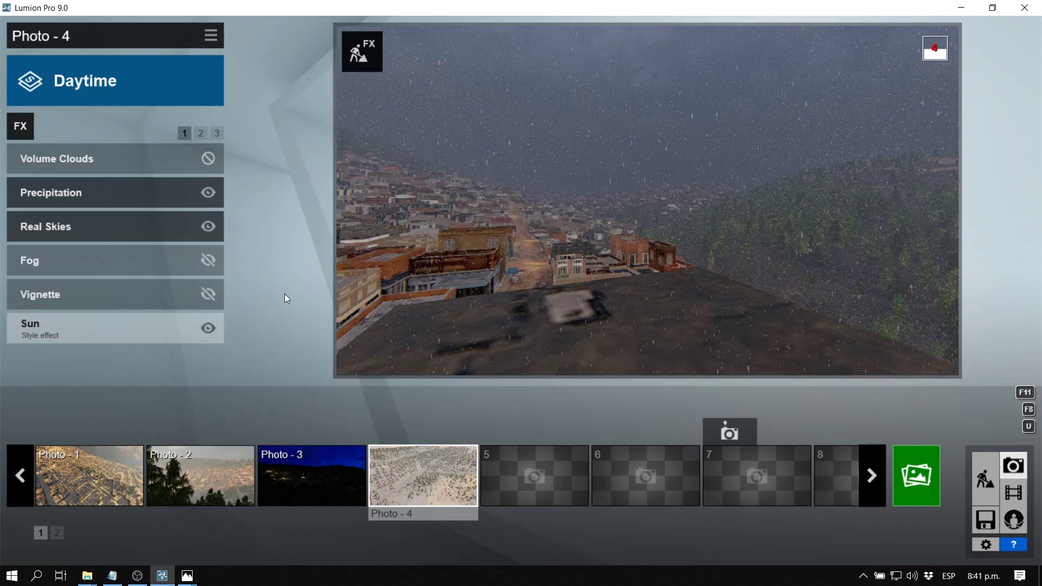
Reduce the Precipitation effect's Particles Size to about 0.2 and reframe Photo - 4 above the hillside rooftops
left_click(65, 191)
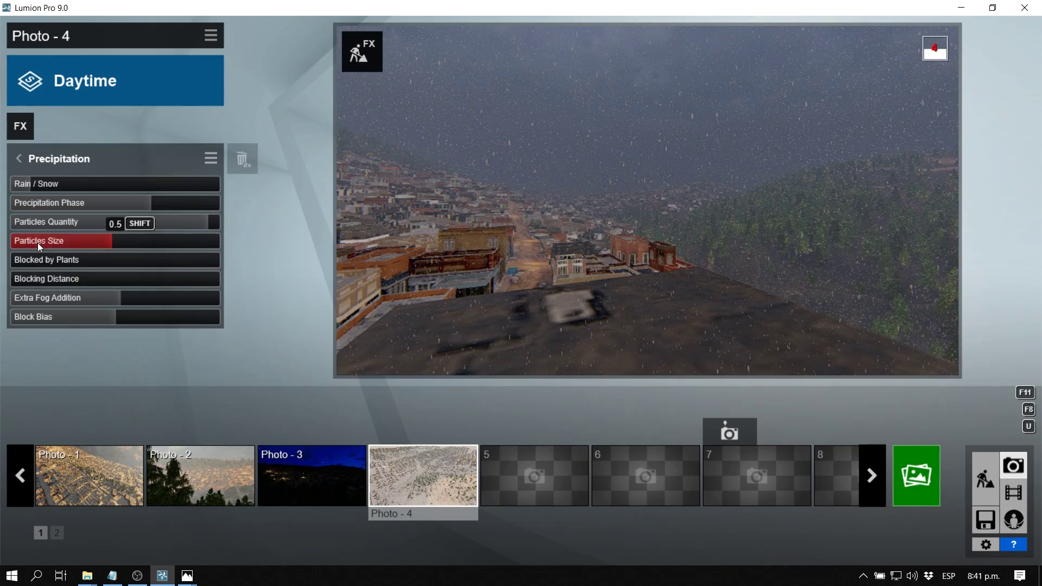
left_click_drag(38, 243, 60, 242)
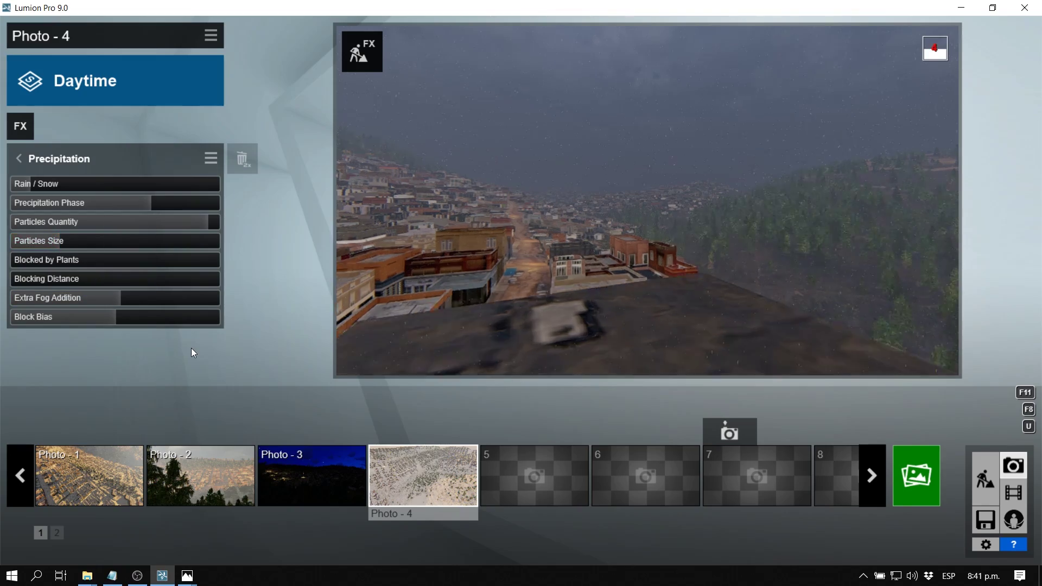
key("w")
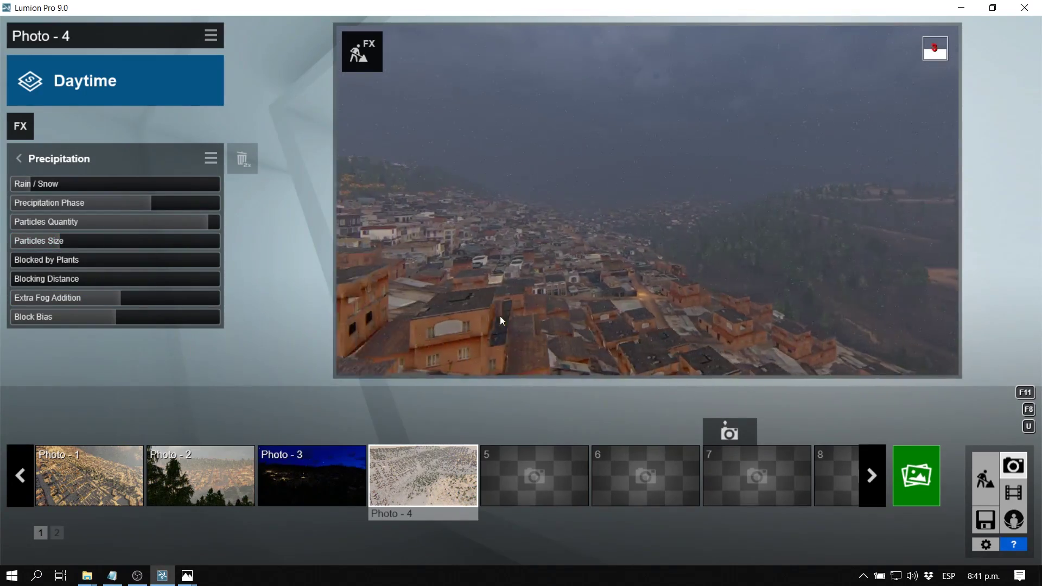
key("w")
right_click_drag(501, 317, 500, 356)
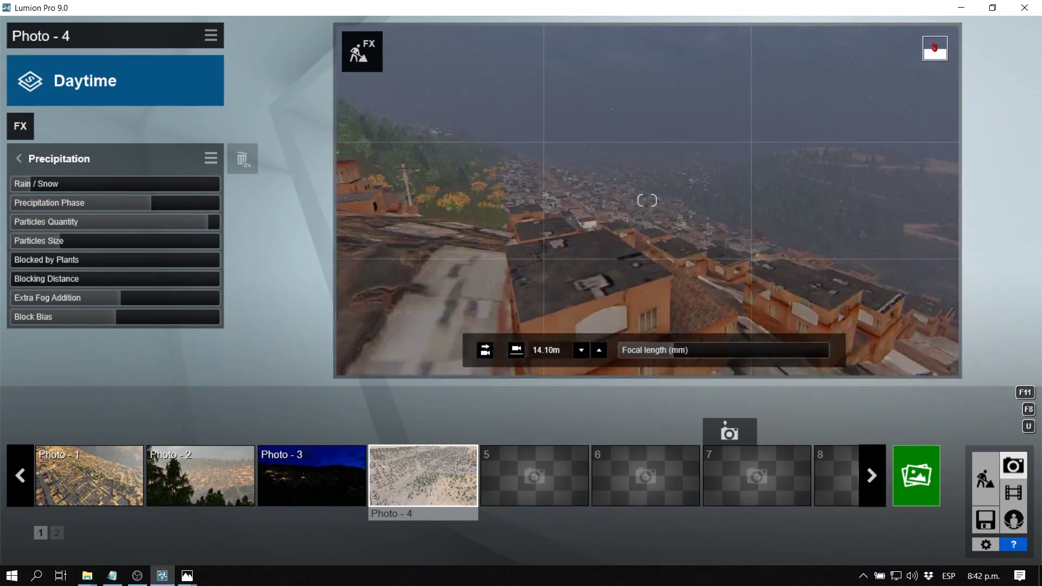
key("q")
Add a Tilt Shift effect to Photo - 4 with Shift at about 0.7 and Amount at 0.1
left_click(19, 158)
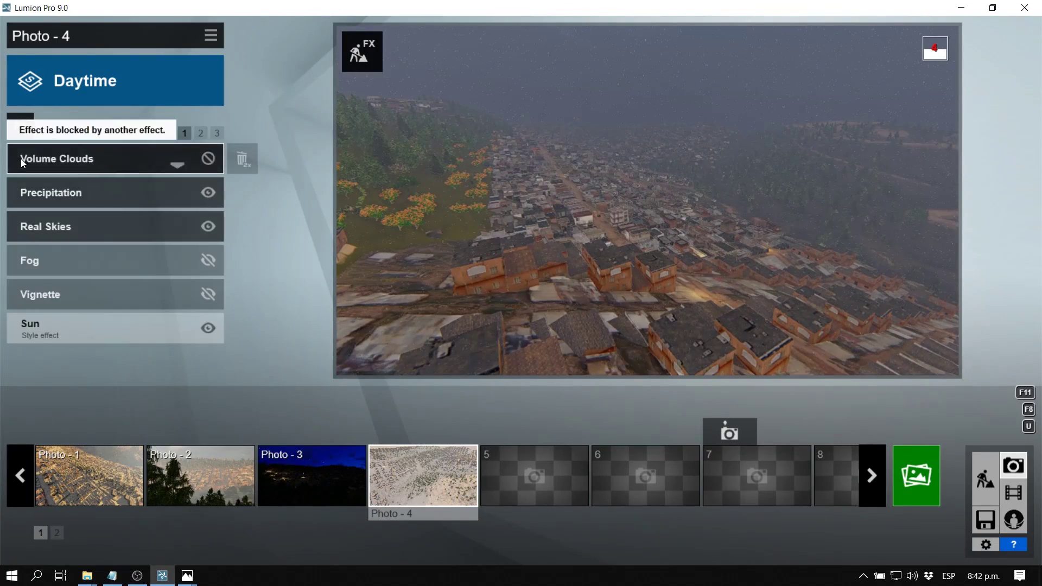
left_click(20, 126)
left_click(281, 51)
left_click(284, 395)
left_click_drag(94, 203, 161, 211)
left_click_drag(85, 184, 33, 185)
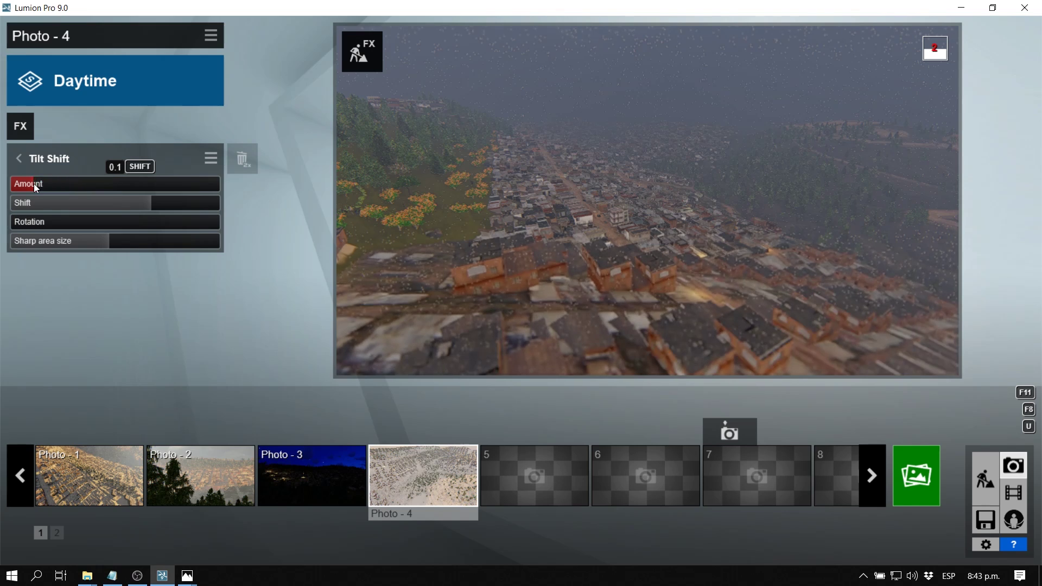
left_click(19, 159)
Choose a brighter Real Skies preset with broken clouds, lower its Heading and reframe Photo - 4 beside the wooded slope
left_click(49, 185)
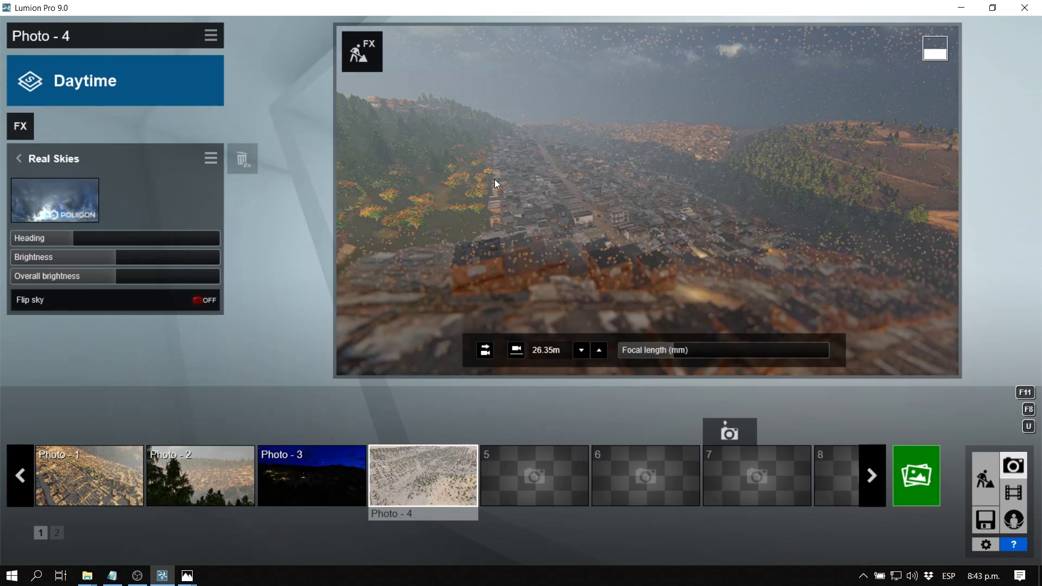
left_click_drag(150, 241, 34, 238)
key("w")
right_click_drag(647, 201, 434, 179)
key("w")
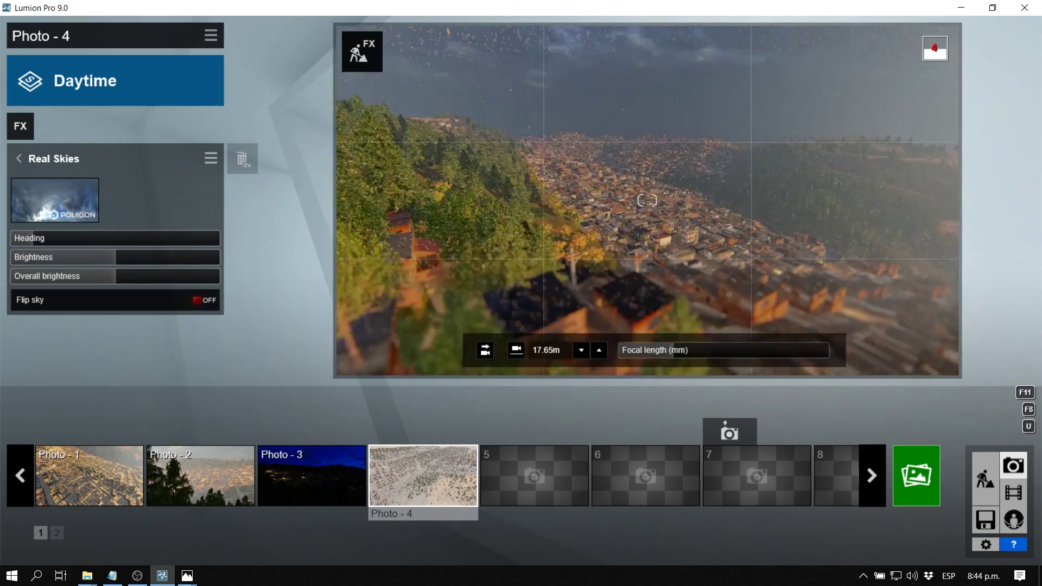
Set the Fog density of Photo - 4's Fog effect to 1.3
left_click(19, 159)
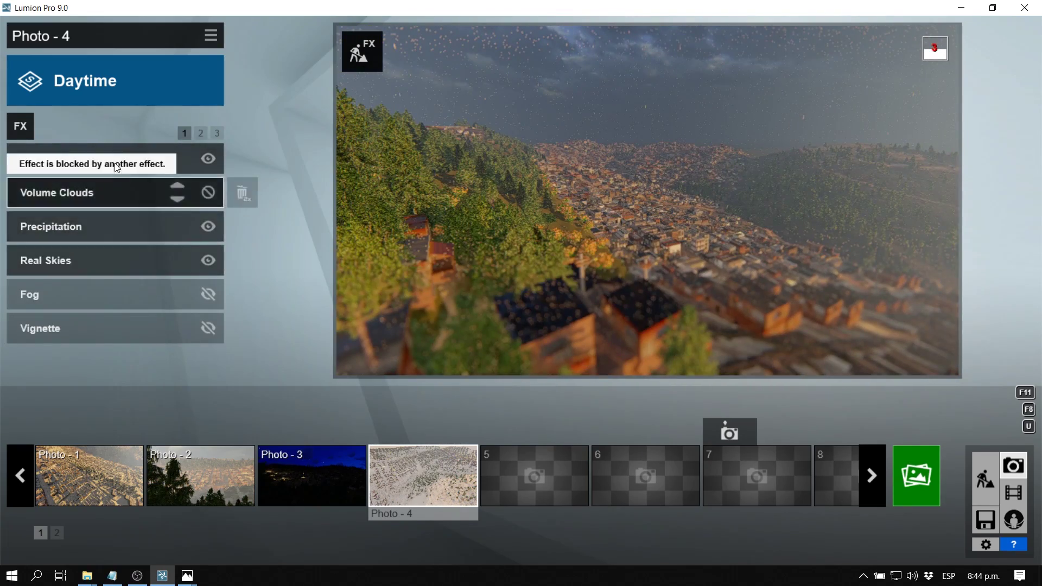
left_click(121, 223)
left_click(19, 159)
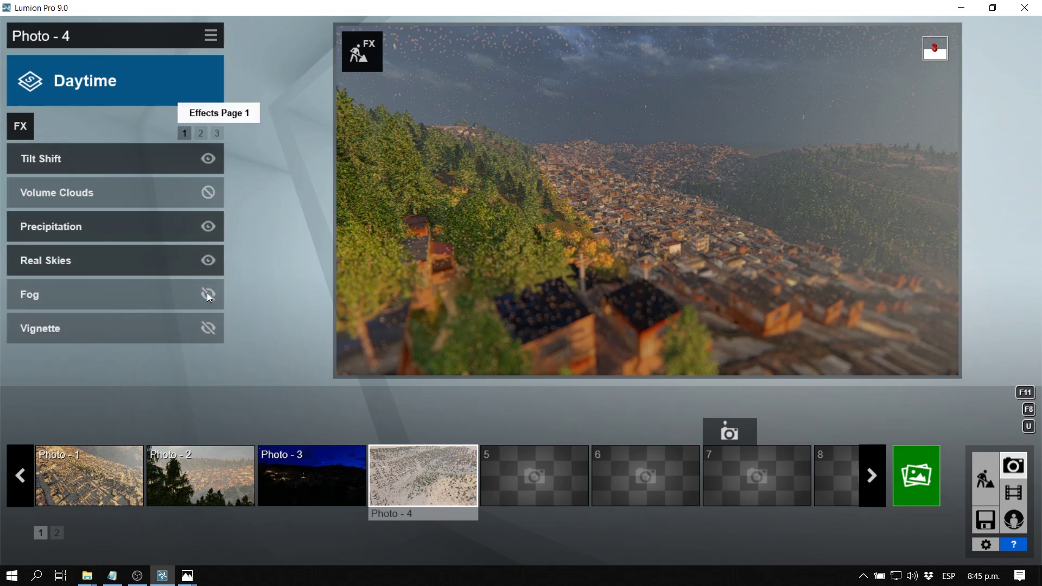
left_click(81, 294)
left_click_drag(79, 184, 102, 181)
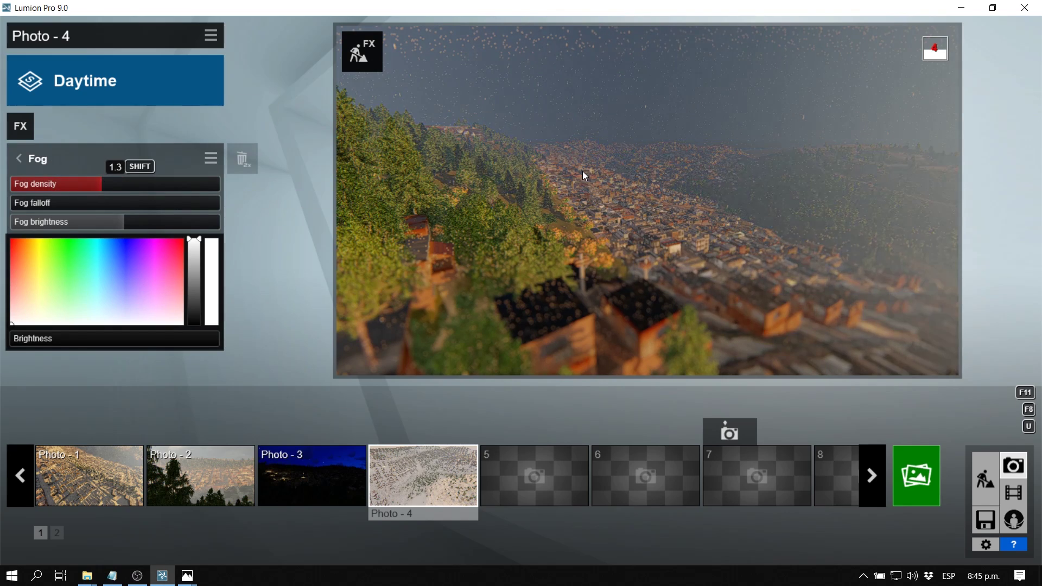
Start rendering the foggy tilt-shift view of Photo - 4 as an image
key("w")
left_click(916, 476)
left_click(433, 470)
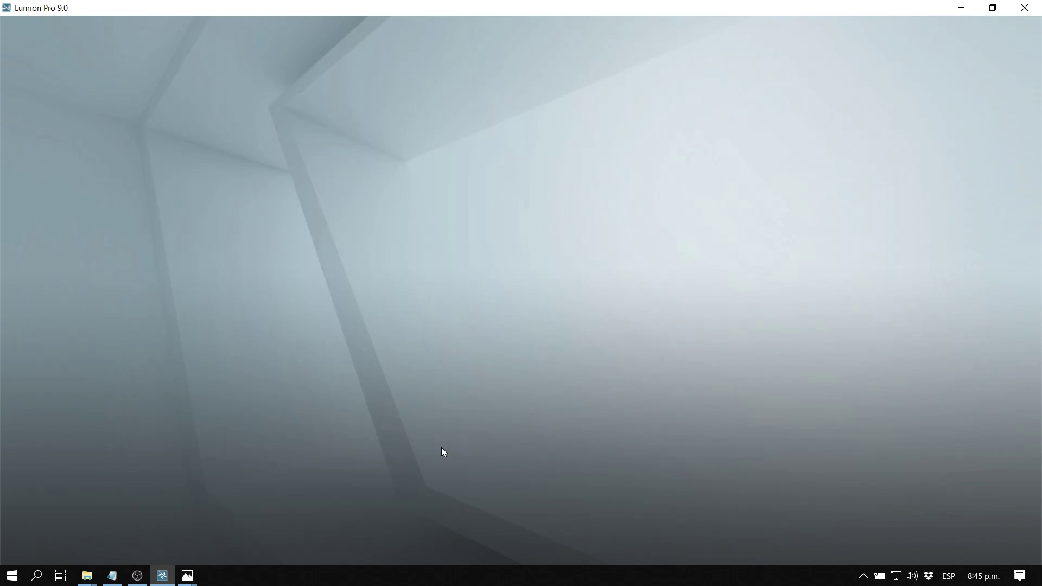